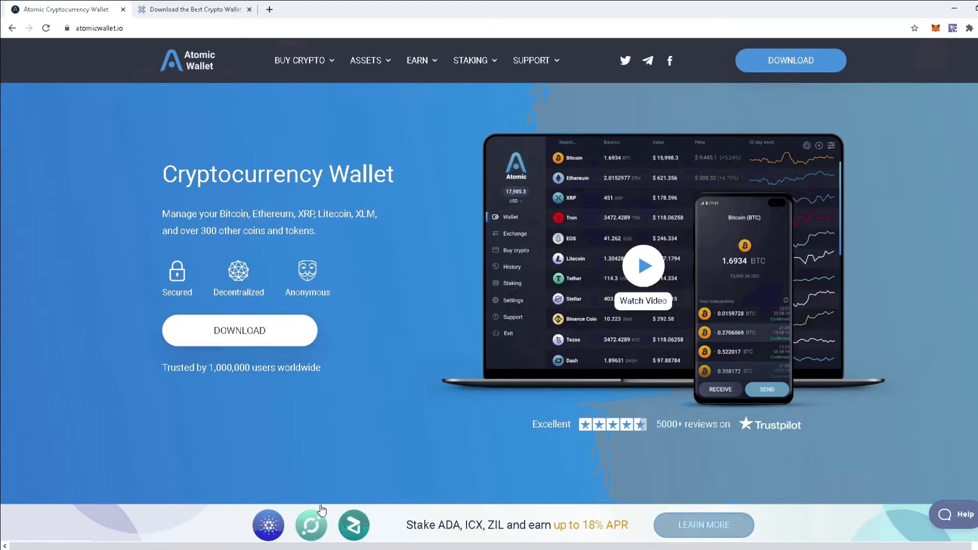
- Scroll the atomicwallet.io homepage past the banner down to the Trusted Reviews section
scroll(361, 435, down, 5)
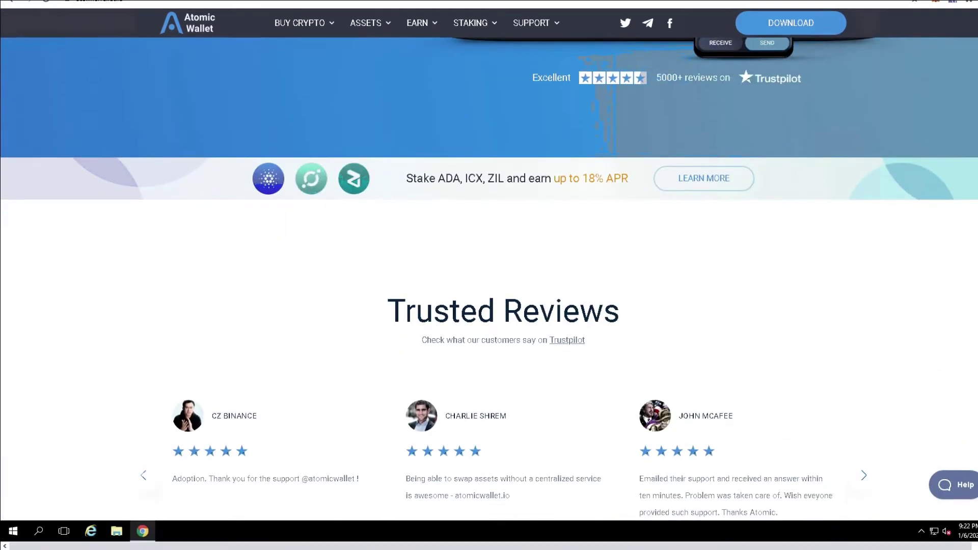
- Run the atomicwallet installer from the Downloads folder to launch Atomic Wallet
click(116, 531)
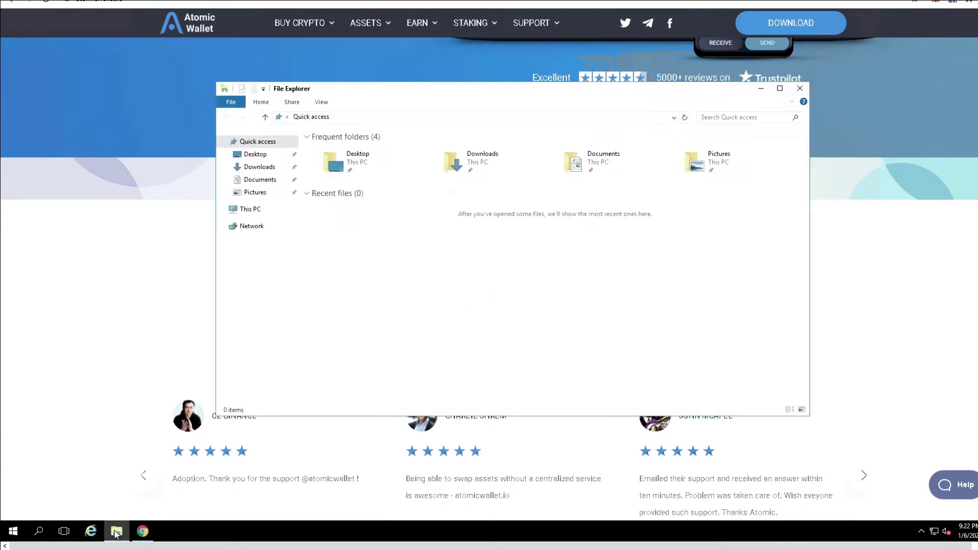
double_click(479, 162)
click(342, 151)
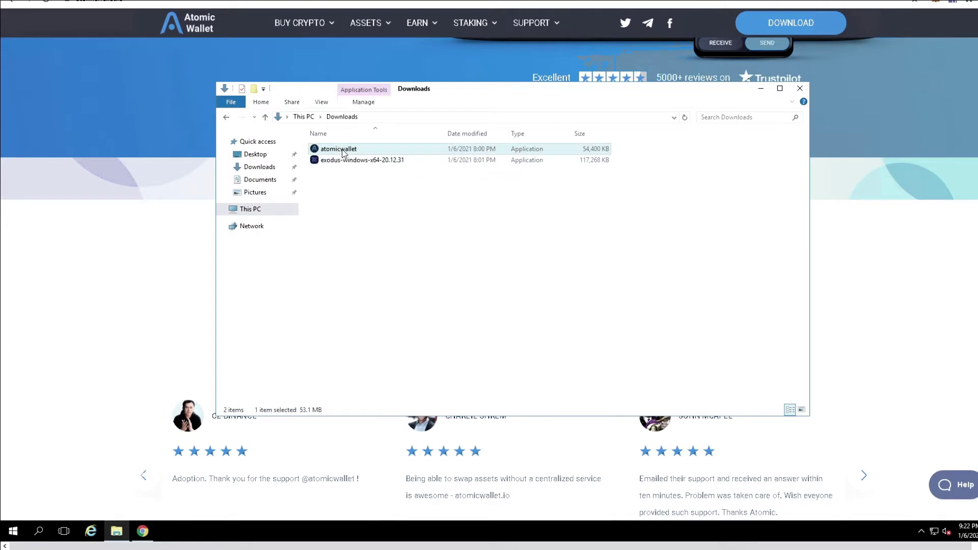
double_click(343, 151)
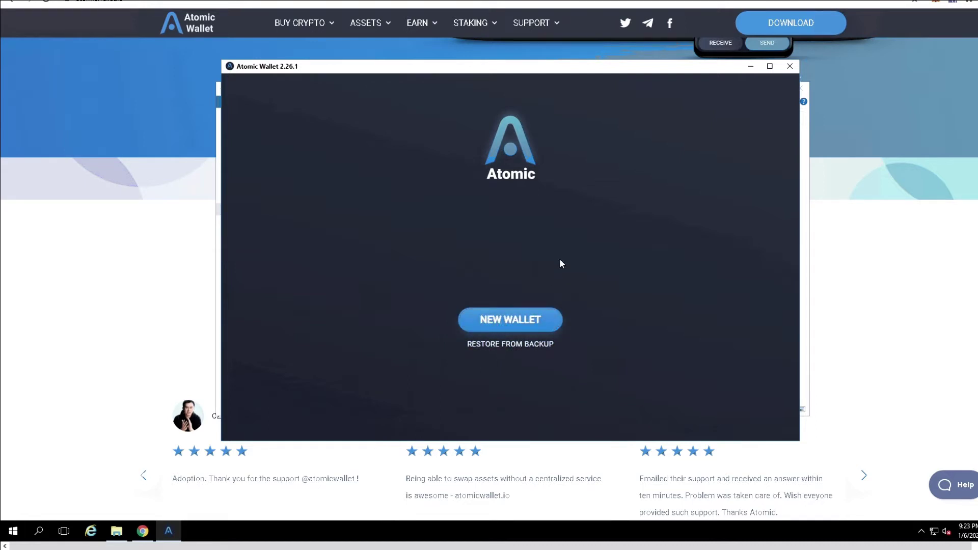
- Start a New Wallet and protect it with a password to reach the backup phrase
click(512, 324)
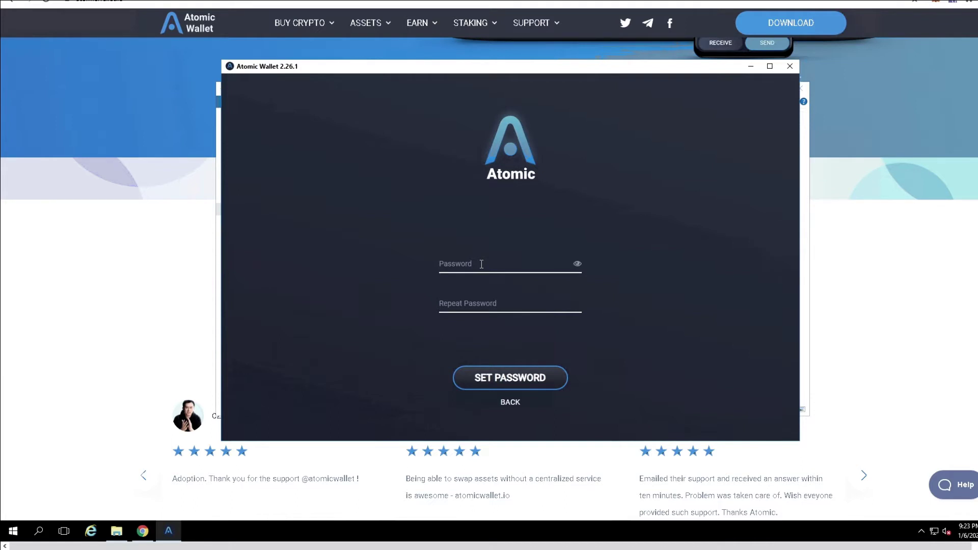
text(********)
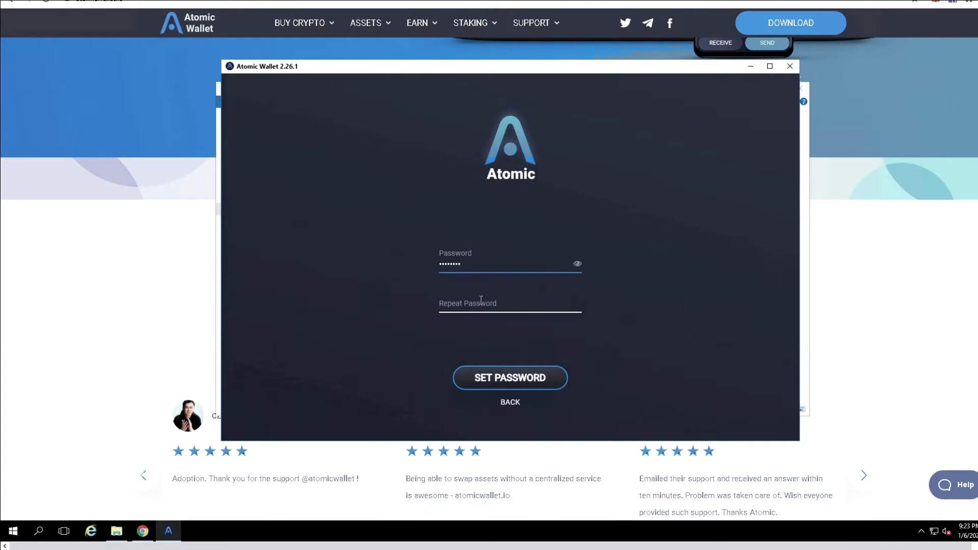
text(********)
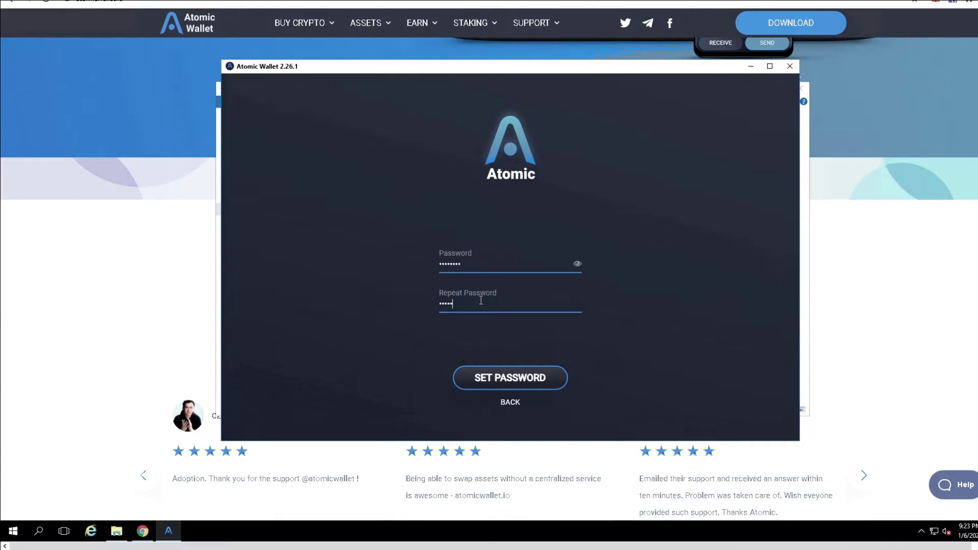
click(506, 382)
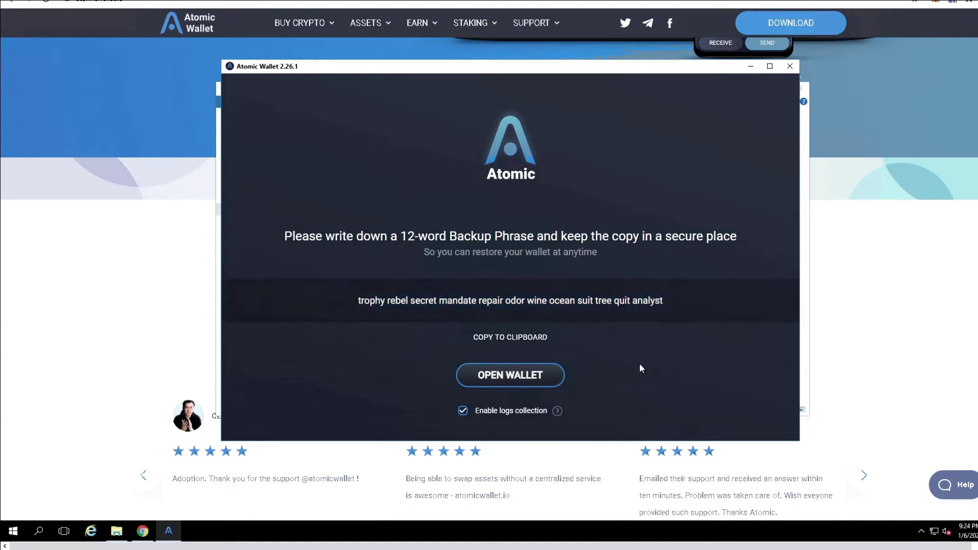
- Copy the 12-word backup phrase into a new Notepad note, then return to Atomic Wallet
click(494, 338)
click(13, 531)
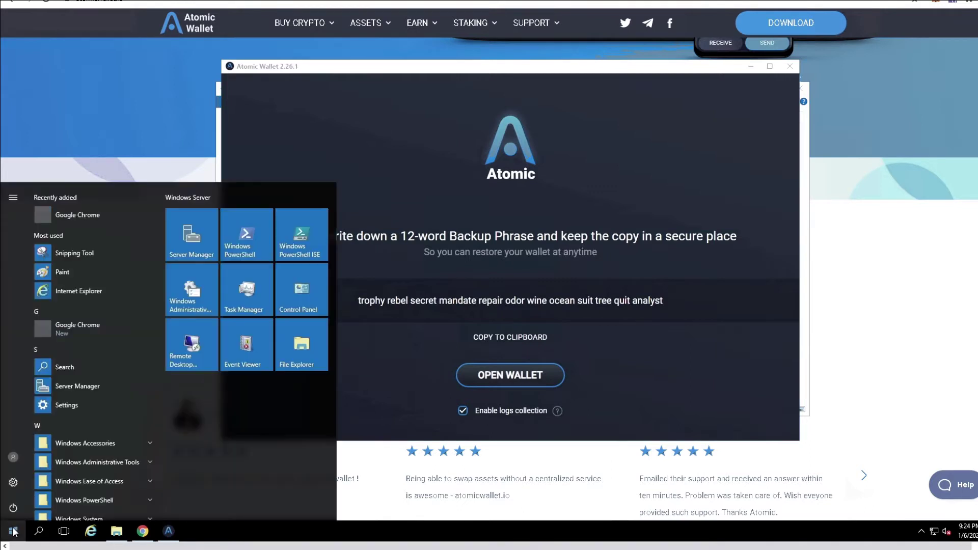
text(note)
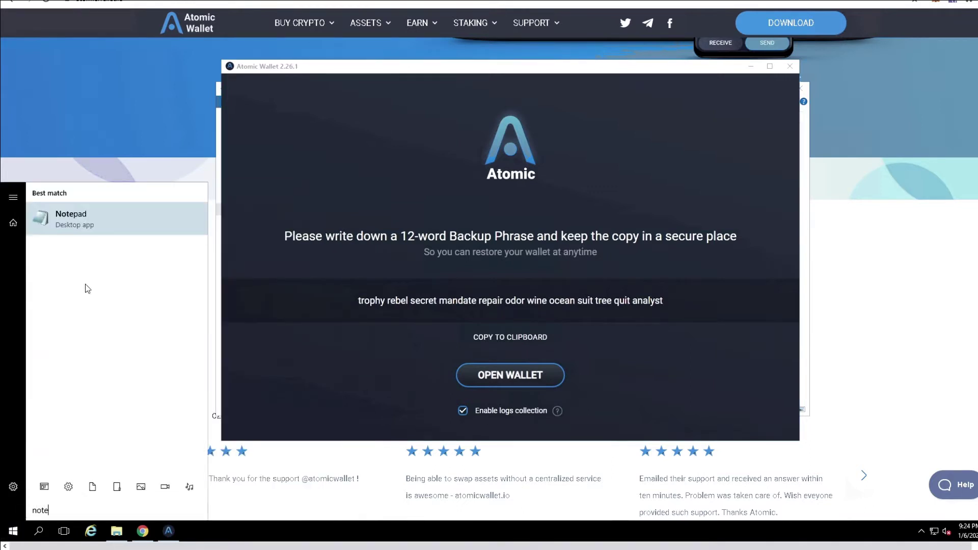
click(79, 224)
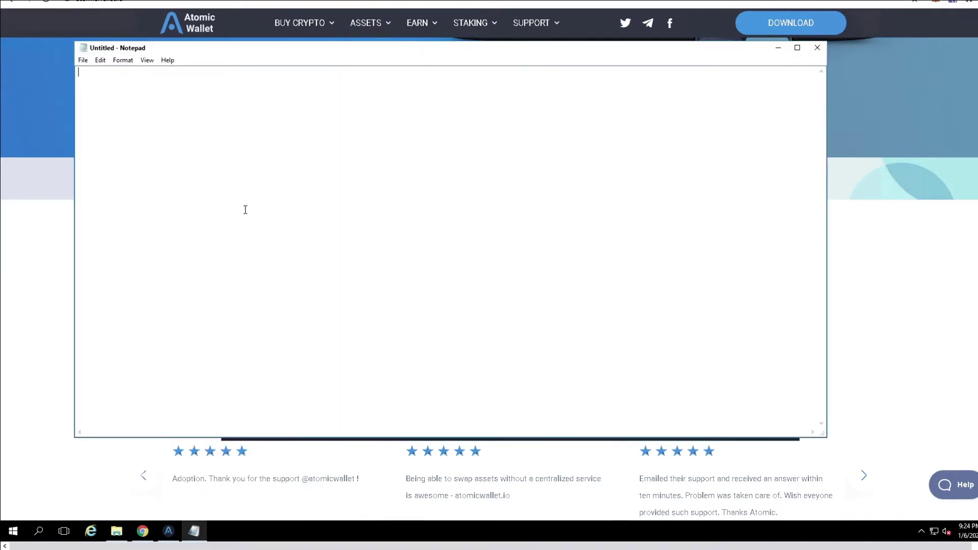
key(ctrl+v)
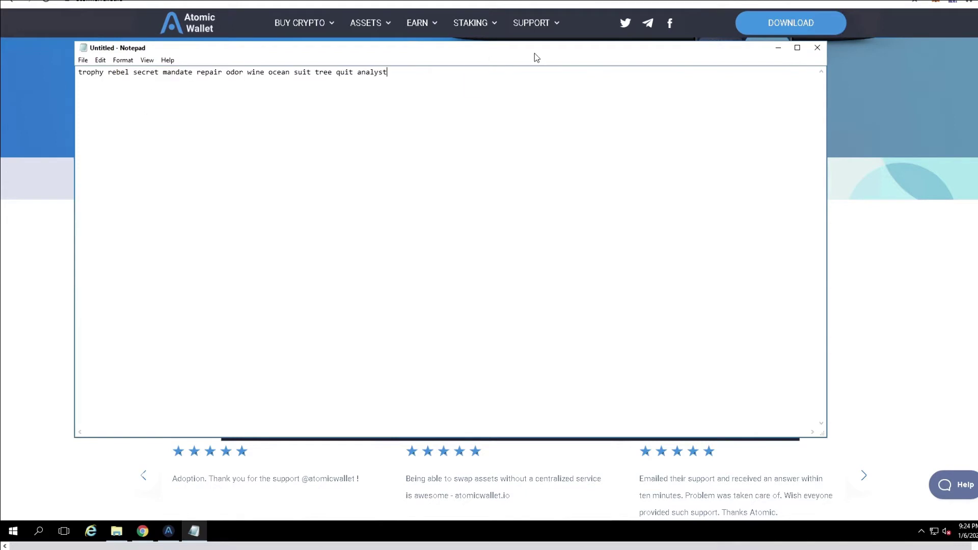
drag(535, 53, 558, 123)
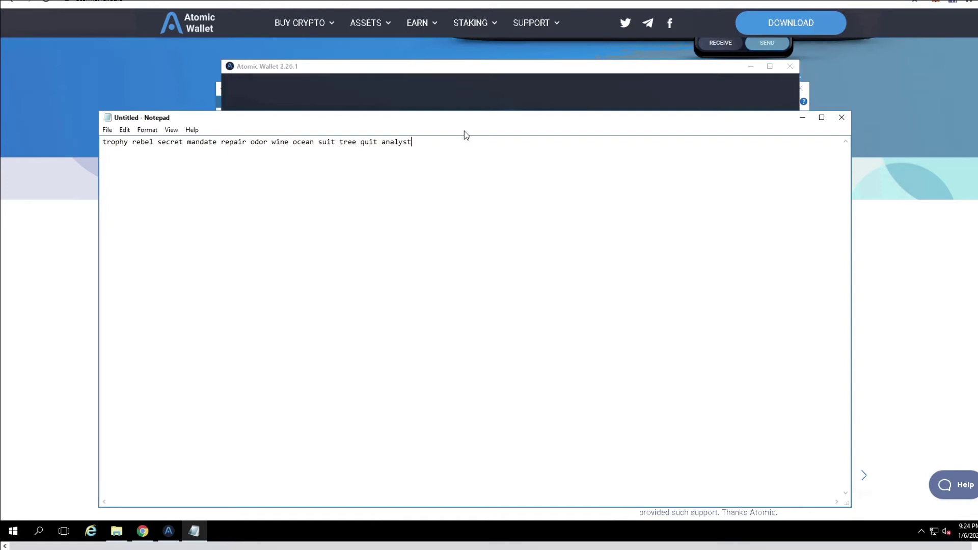
click(437, 75)
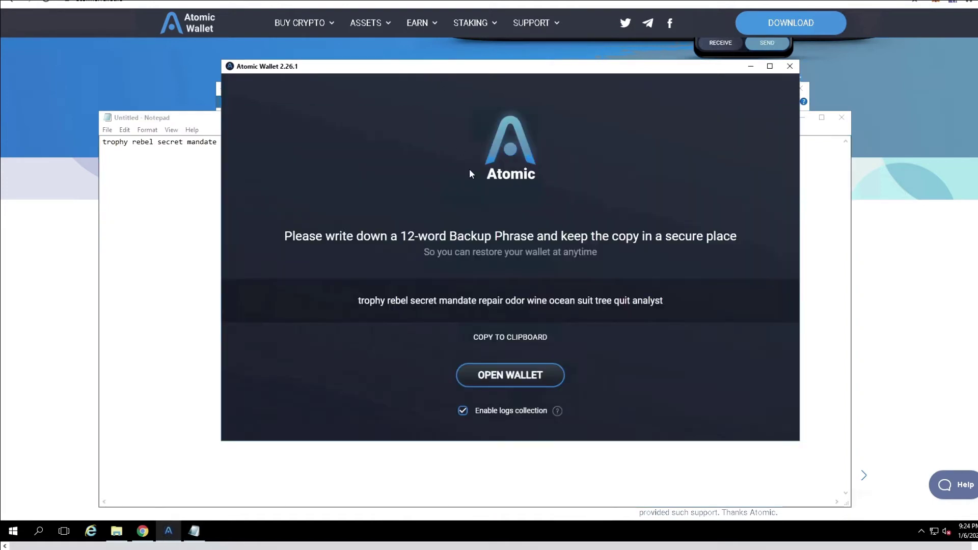
- Open the new wallet, checking the saved phrase in Notepad before returning to the dashboard
click(509, 376)
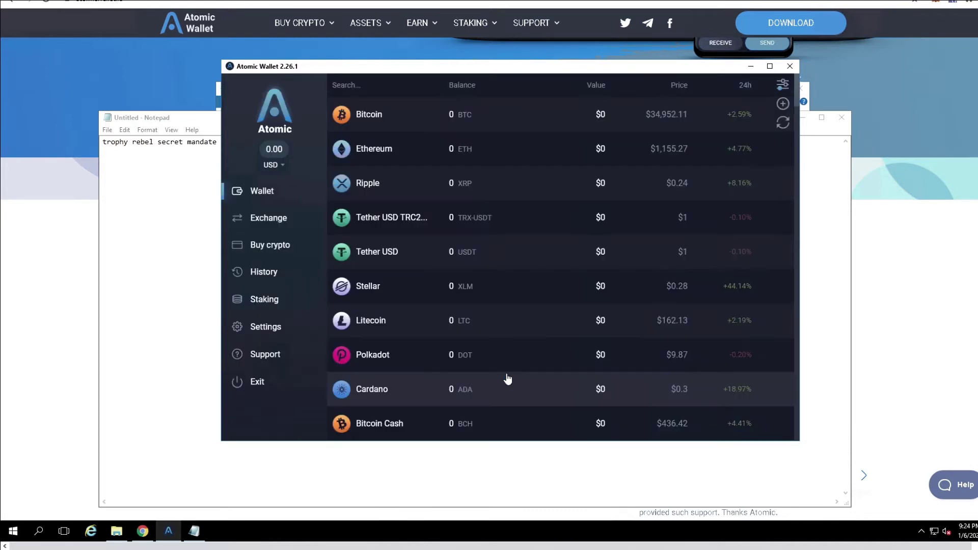
click(218, 123)
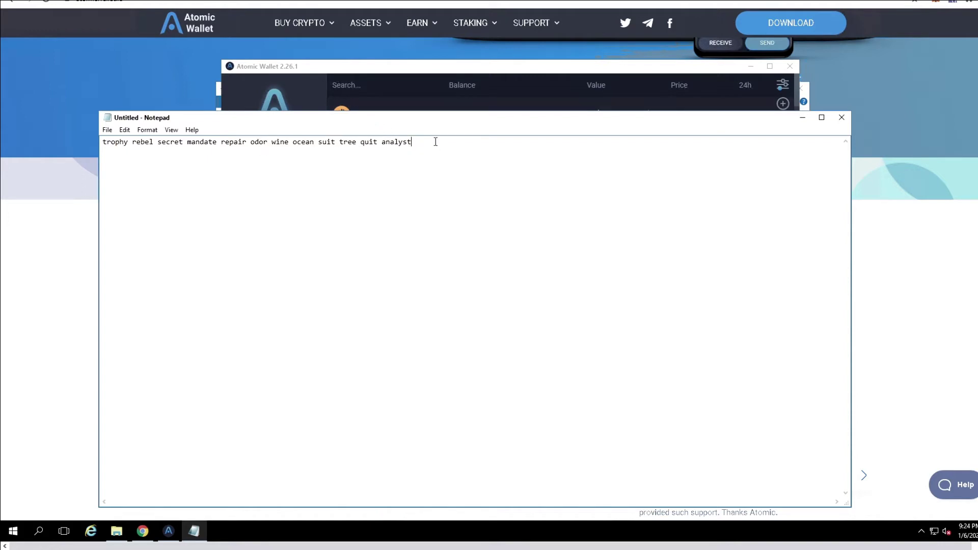
click(307, 74)
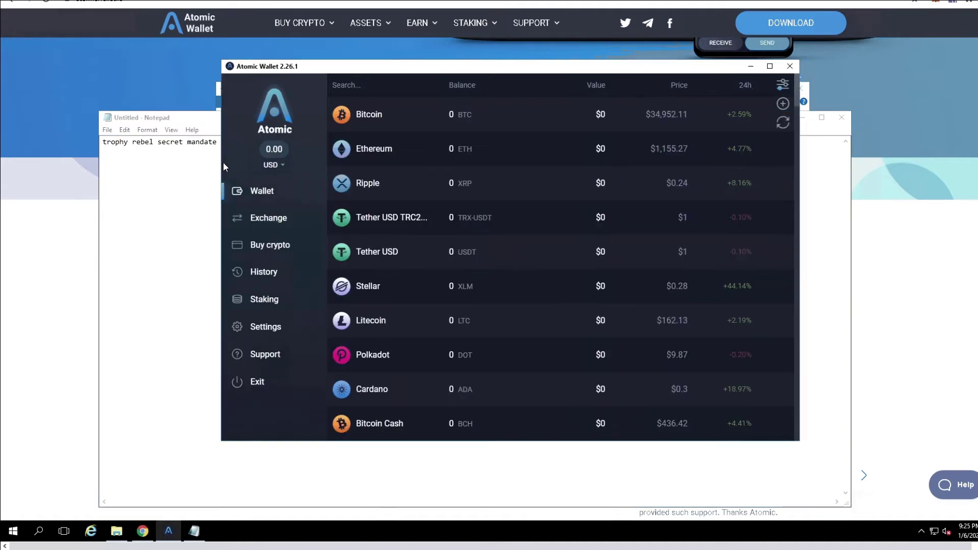
click(189, 143)
click(305, 75)
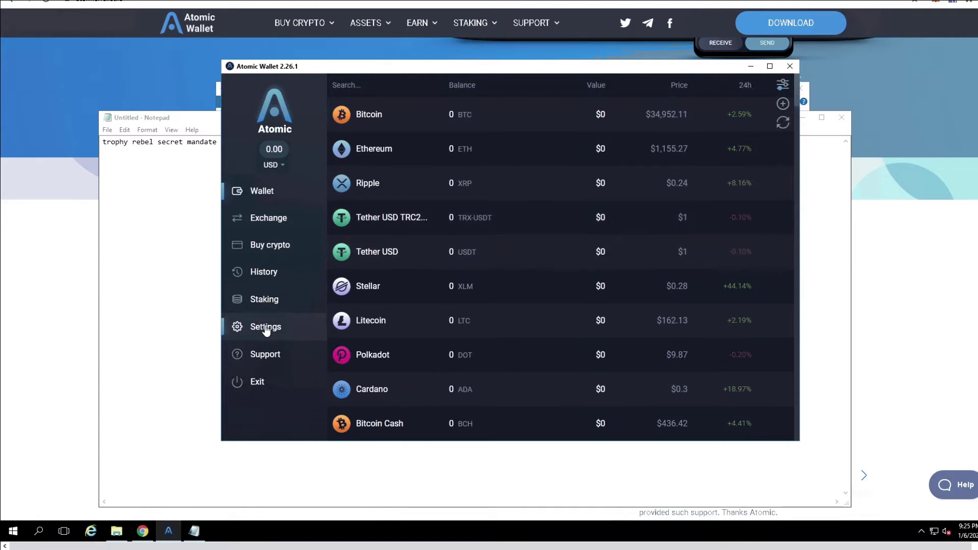
- Maximize the wallet window and scroll the coin list down to Groestlcoin, HEX and Lunyr
click(770, 67)
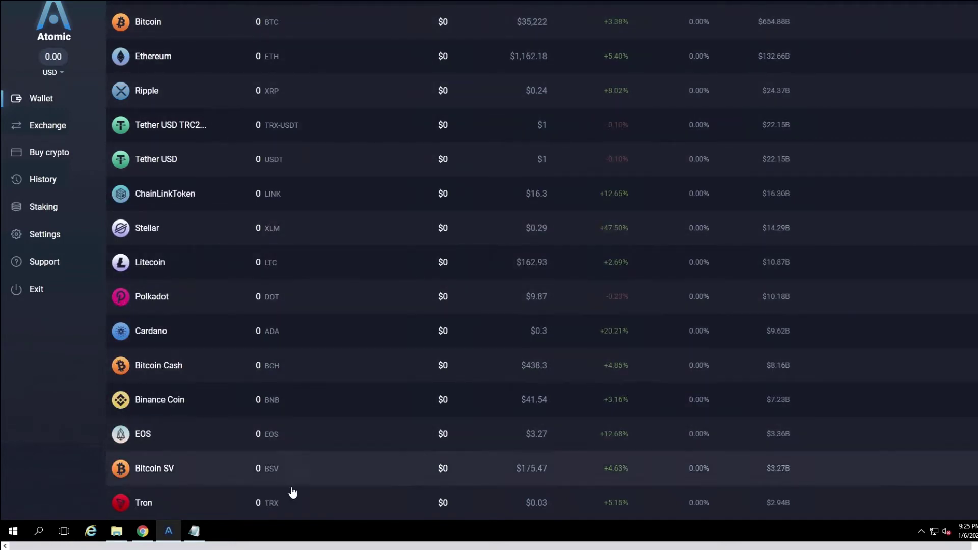
drag(340, 544, 305, 542)
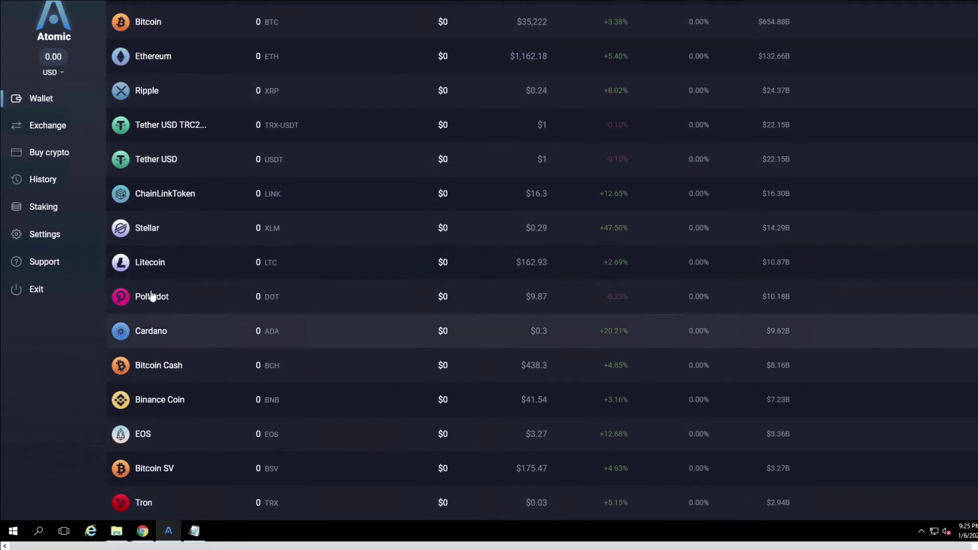
scroll(164, 192, down, 15)
scroll(163, 191, down, 20)
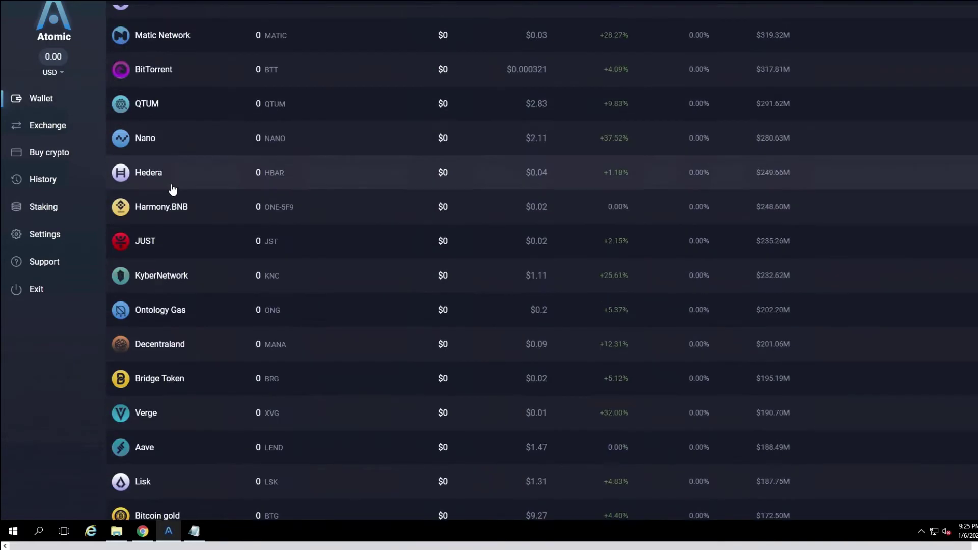
scroll(173, 189, down, 7)
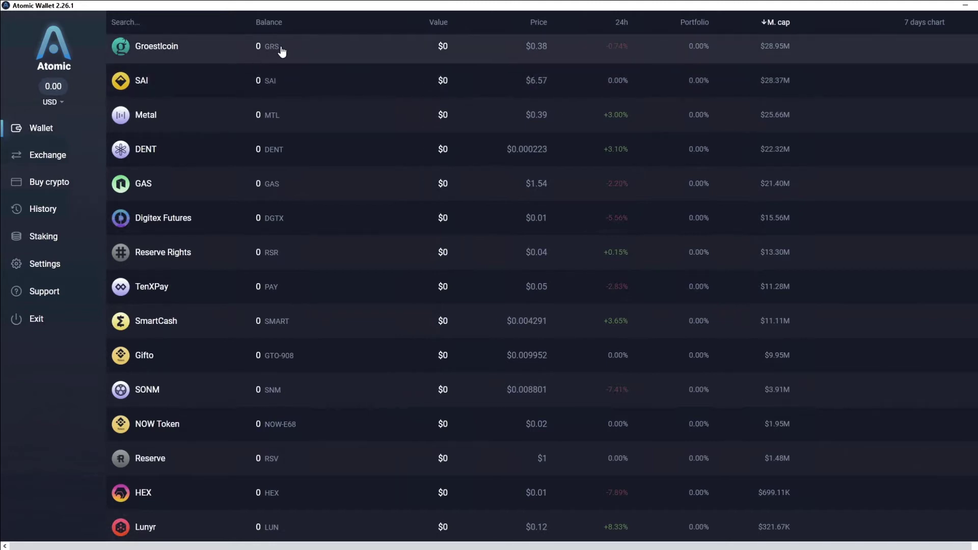
- In Settings, unlock Private Keys with the wallet password and scroll through every coin's keys
click(43, 266)
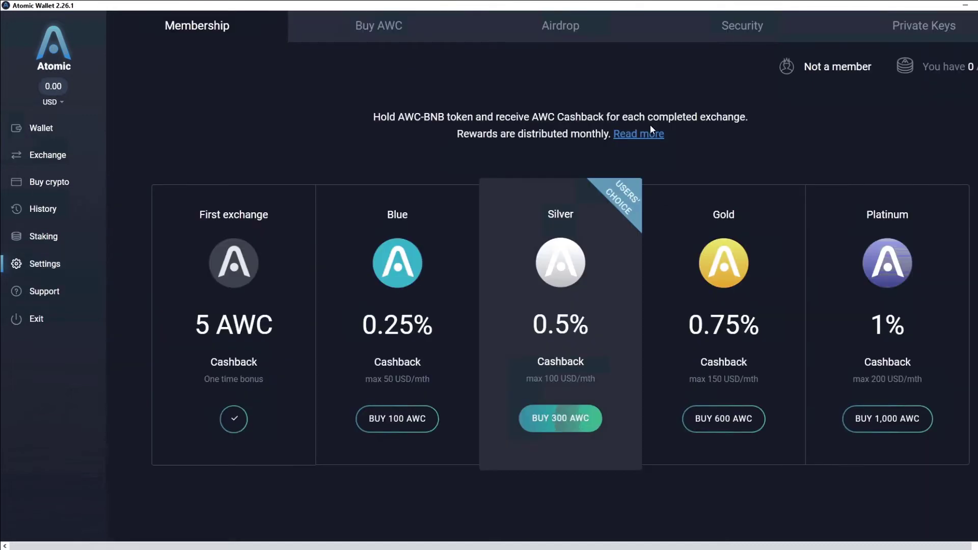
click(917, 30)
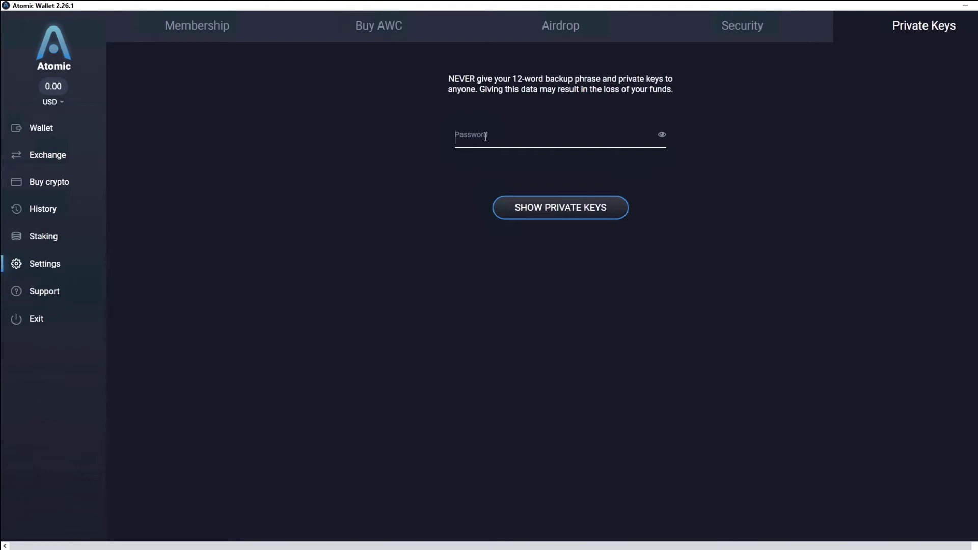
click(485, 136)
text(••••••••)
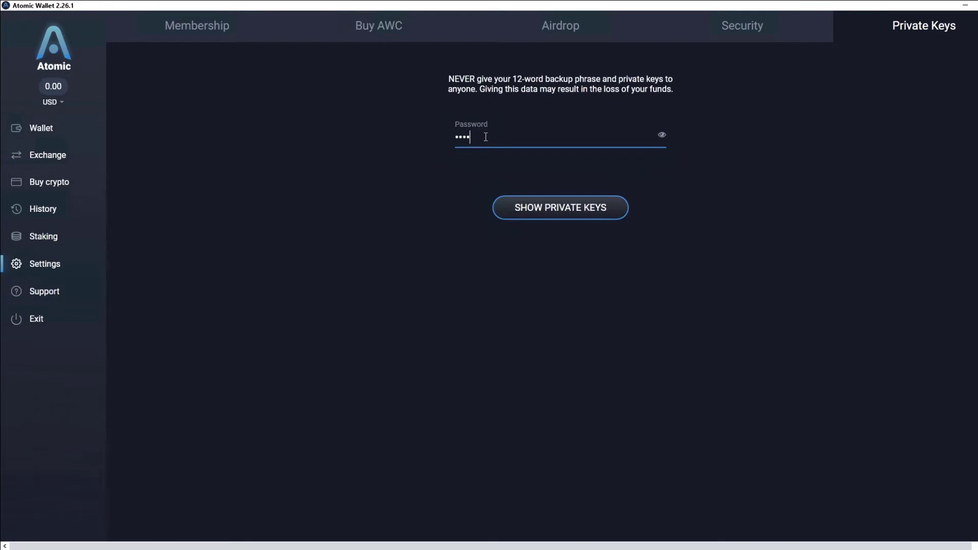
click(544, 209)
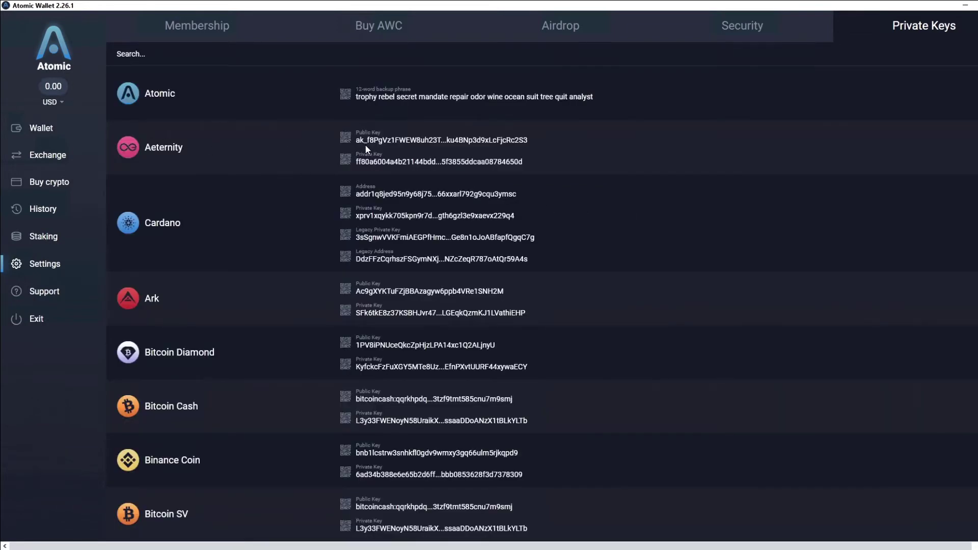
scroll(590, 266, down, 15)
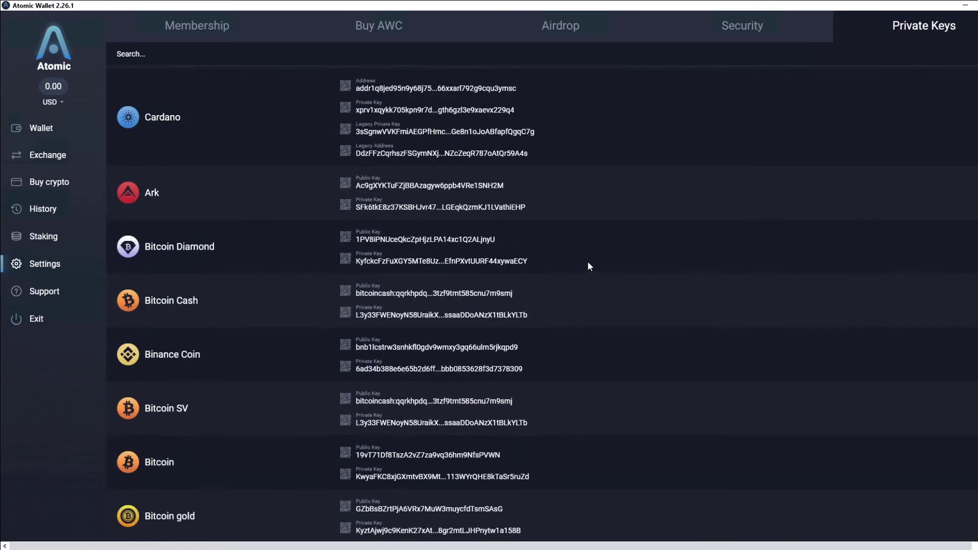
scroll(588, 266, down, 15)
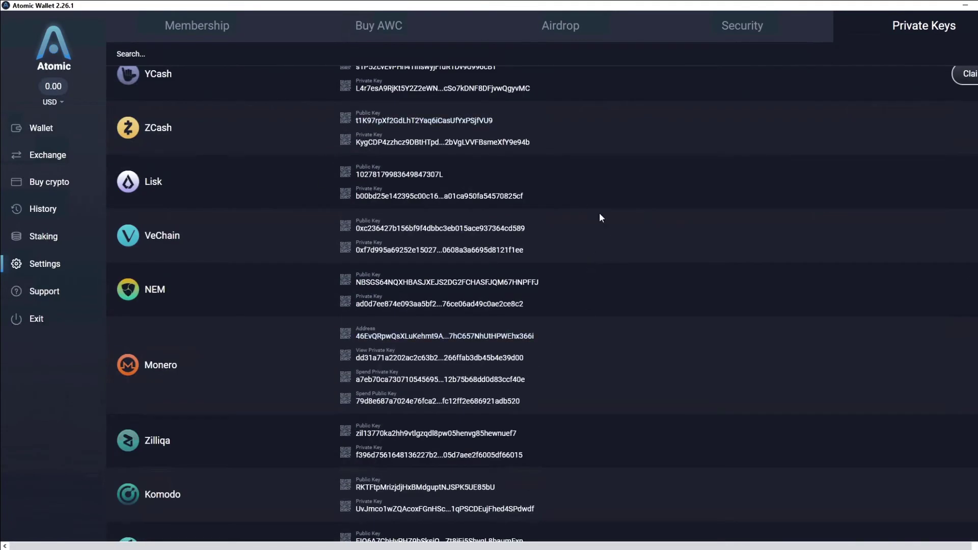
scroll(602, 231, down, 12)
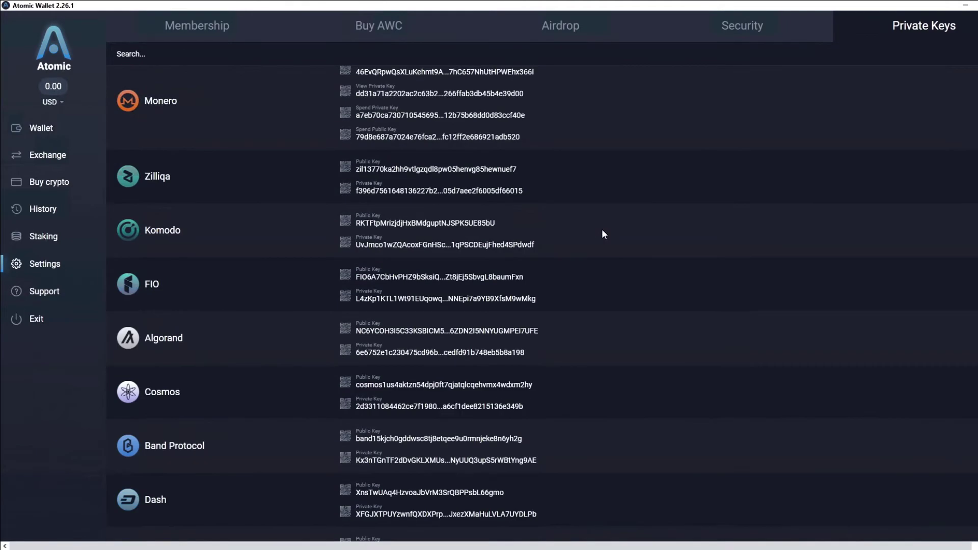
scroll(605, 234, up, 20)
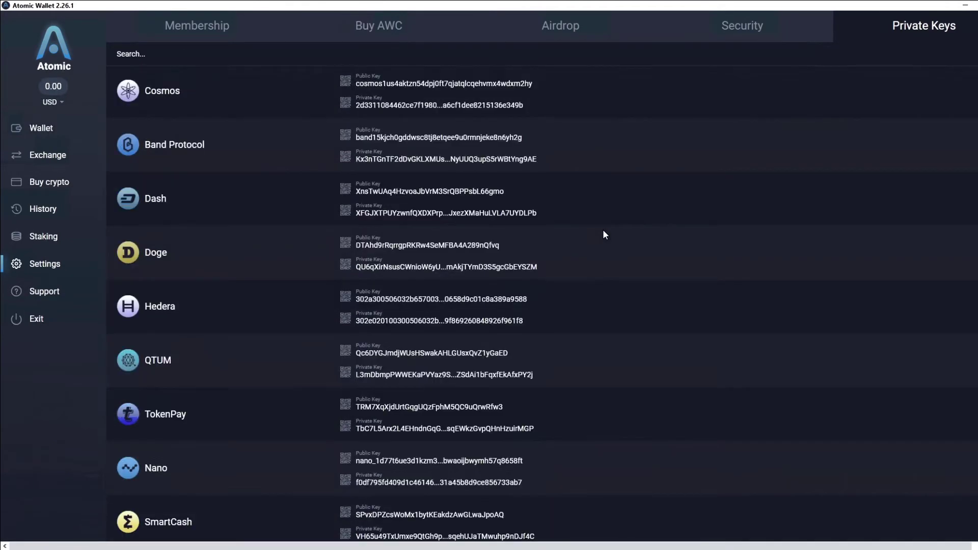
scroll(606, 234, up, 20)
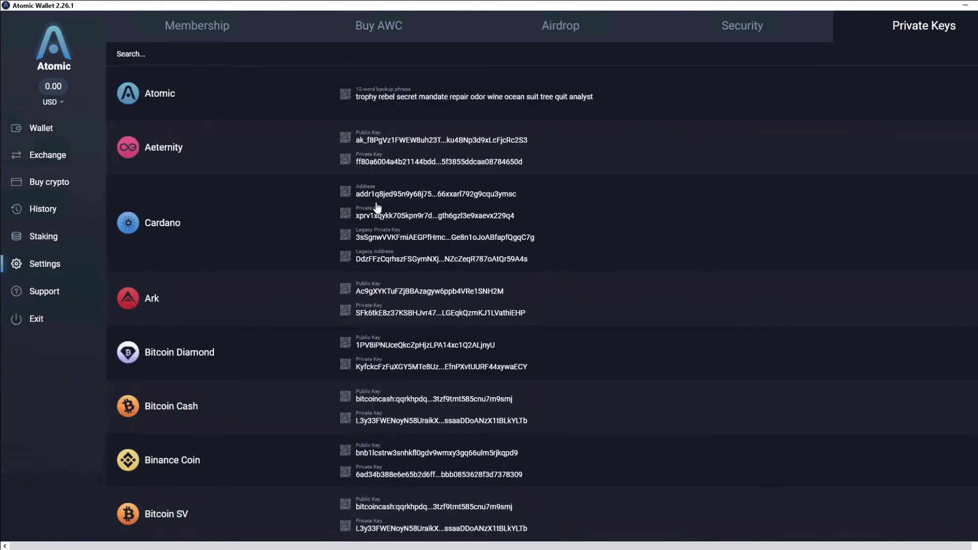
- Browse the Security, Airdrop and Buy AWC (max BNB) pages, then the Membership cashback tiers
click(735, 25)
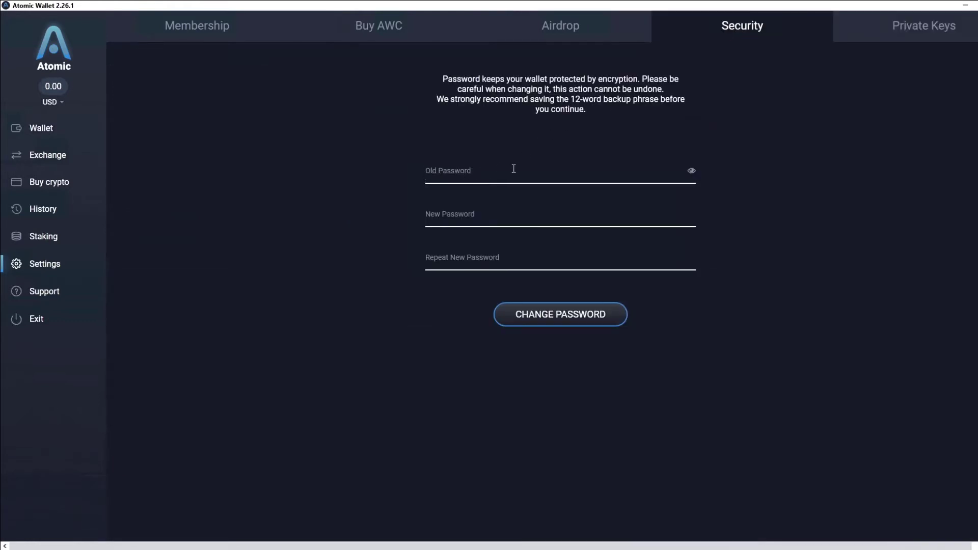
click(485, 173)
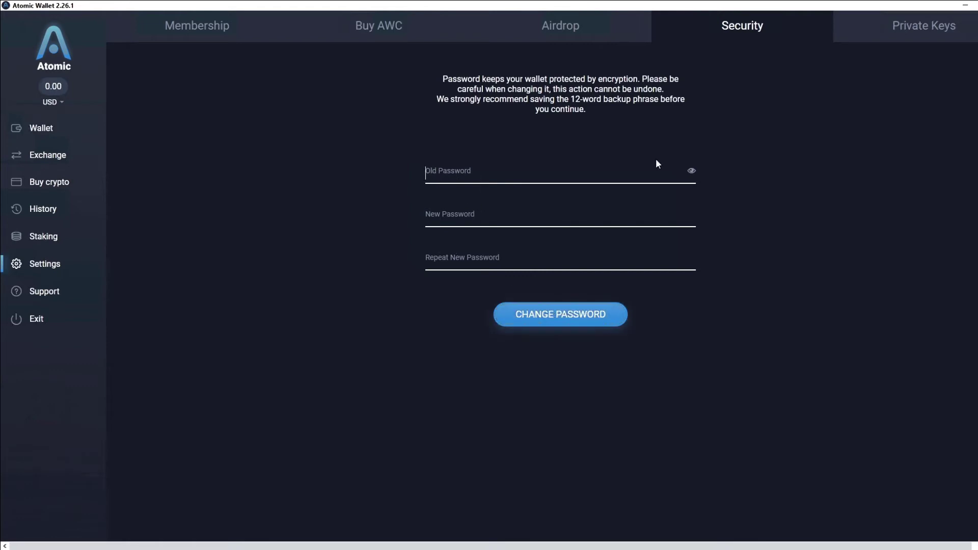
click(556, 31)
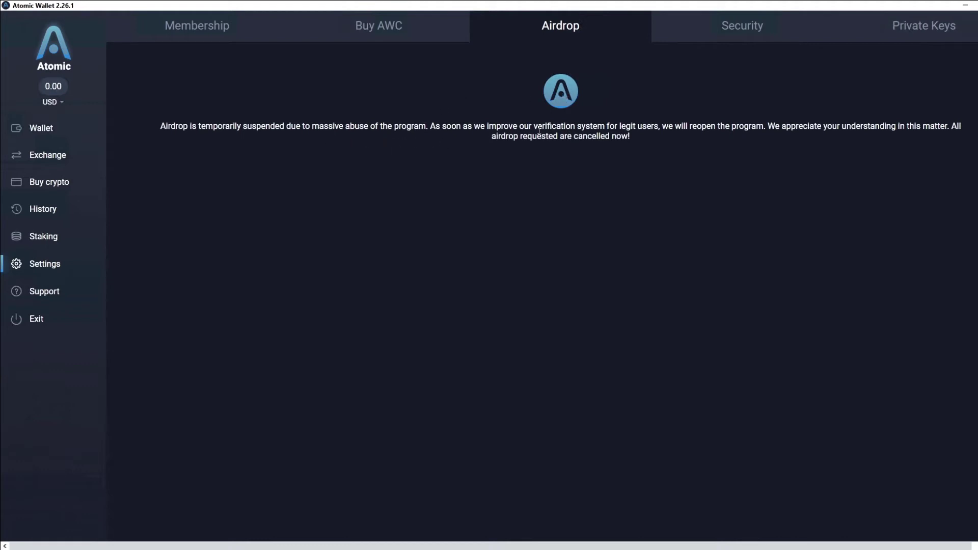
click(383, 25)
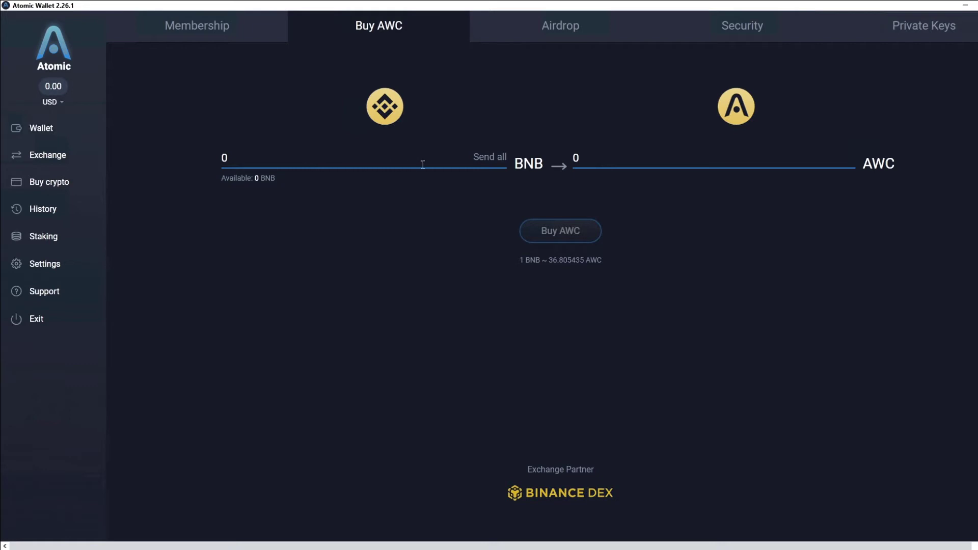
click(491, 157)
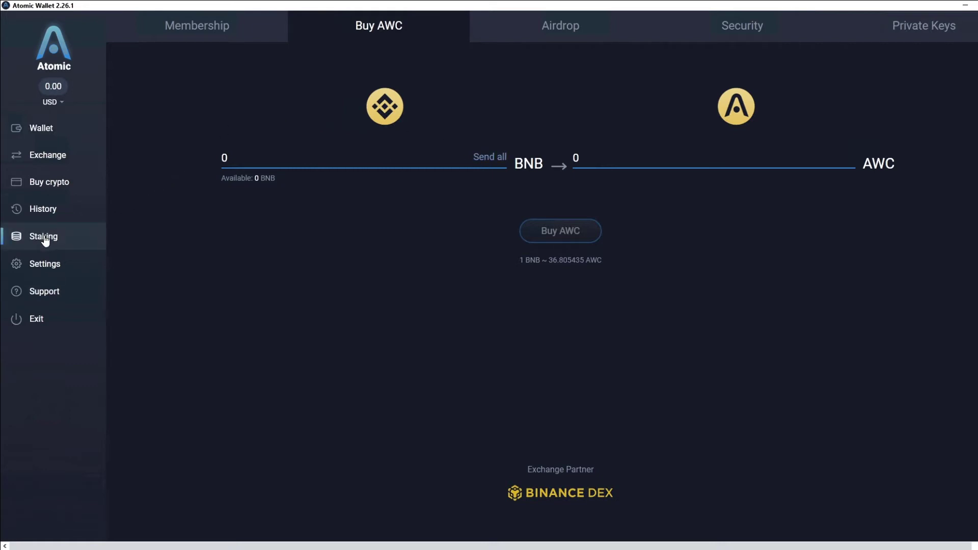
click(213, 31)
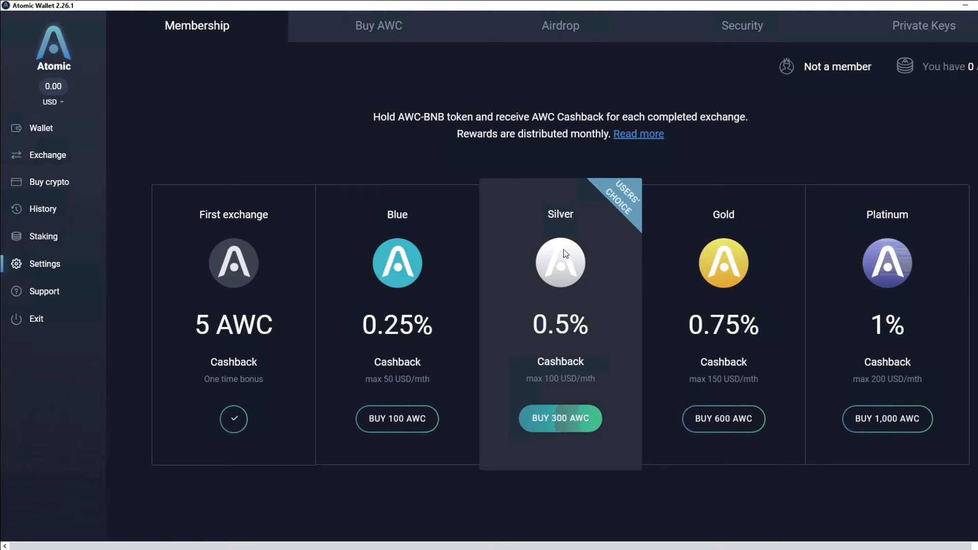
click(42, 238)
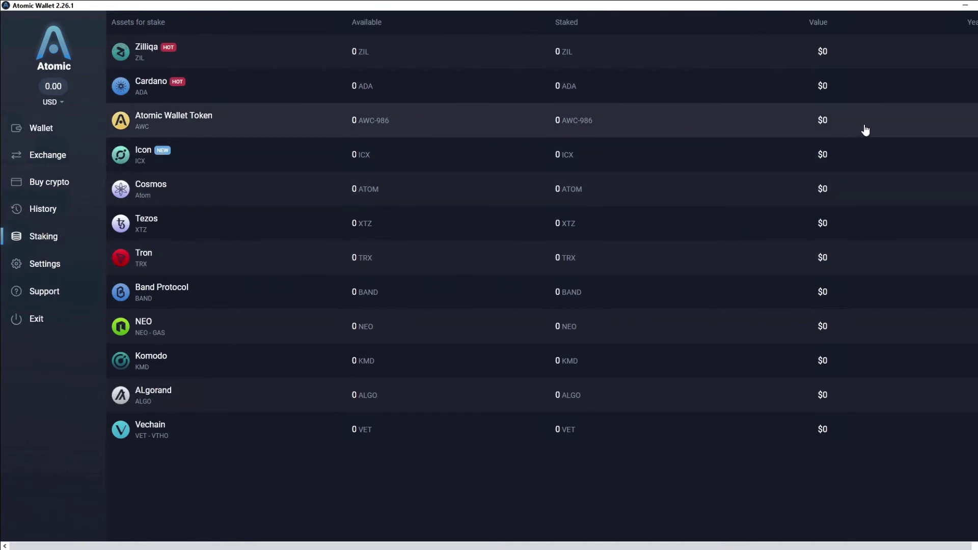
- Scroll the staking table sideways to see yearly yields, then go back to the Wallet list
drag(772, 544, 788, 544)
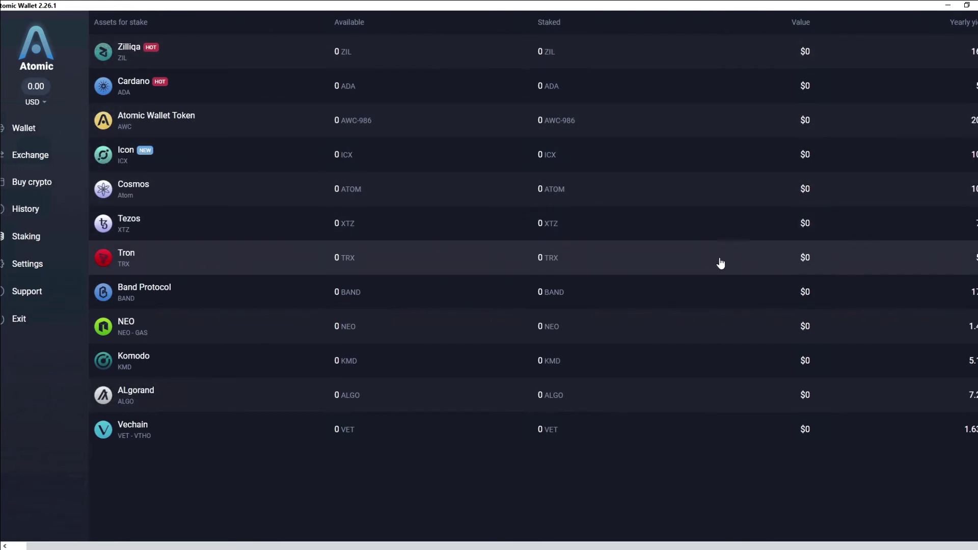
click(27, 128)
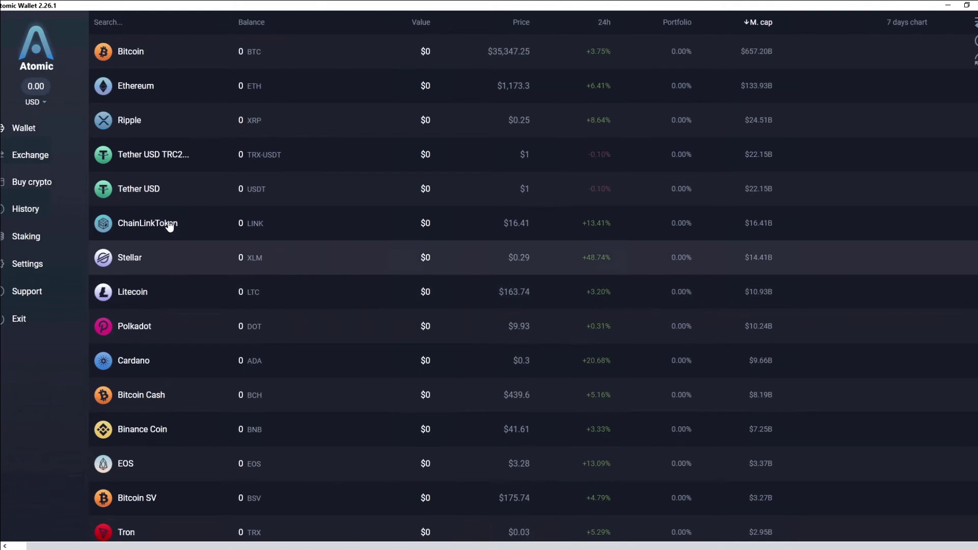
click(36, 159)
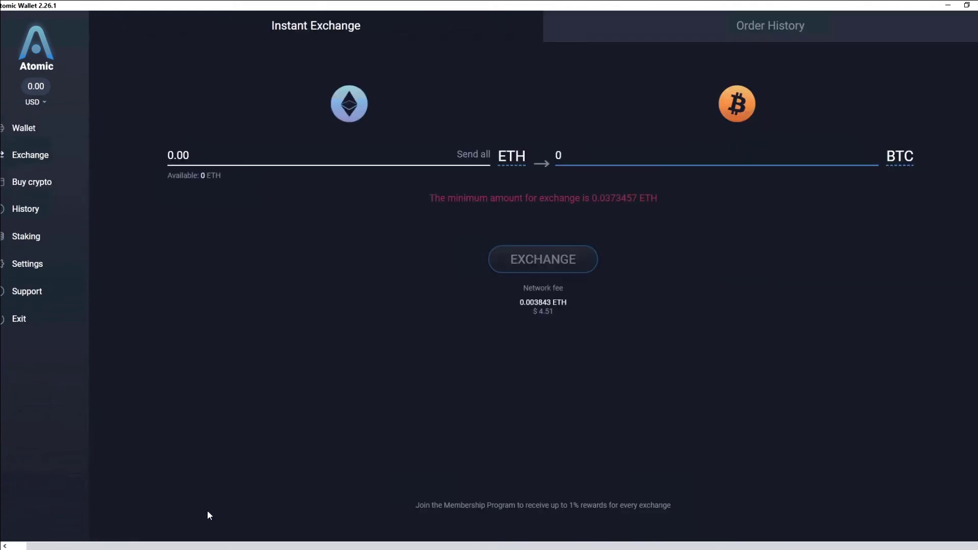
drag(208, 543, 170, 543)
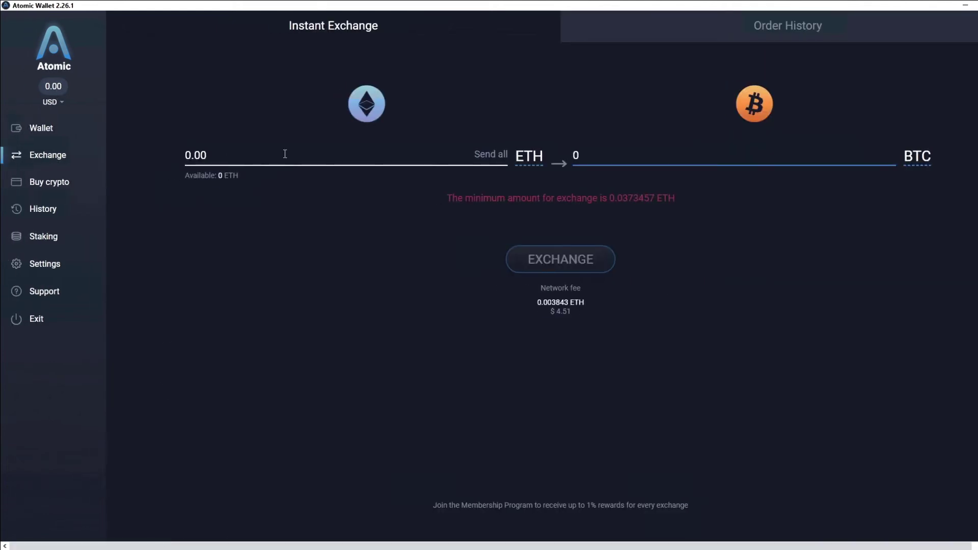
click(485, 155)
click(530, 158)
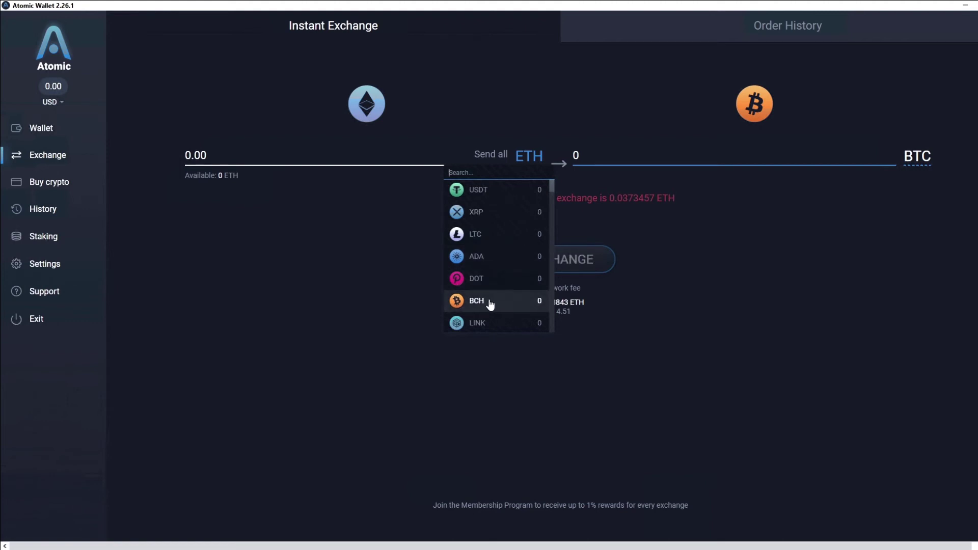
scroll(494, 304, down, 3)
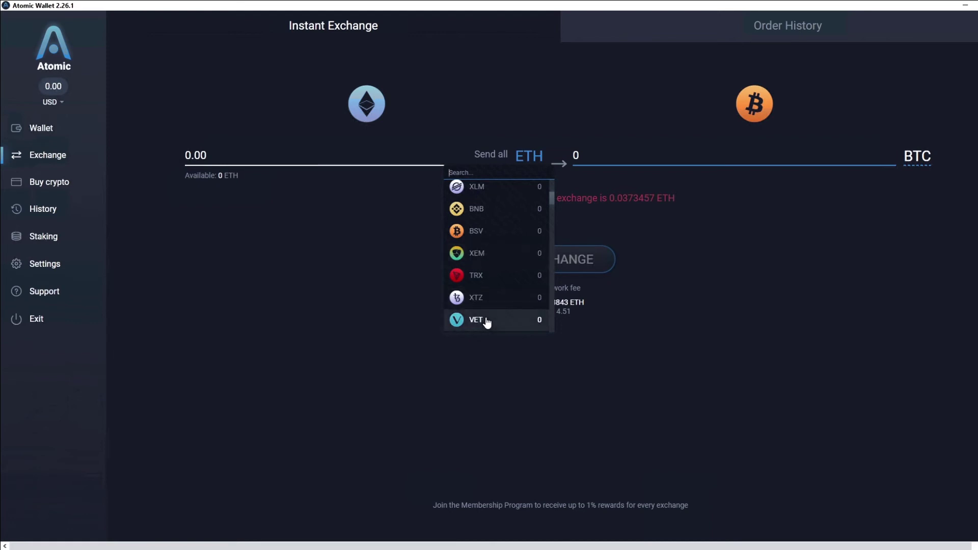
scroll(489, 315, down, 5)
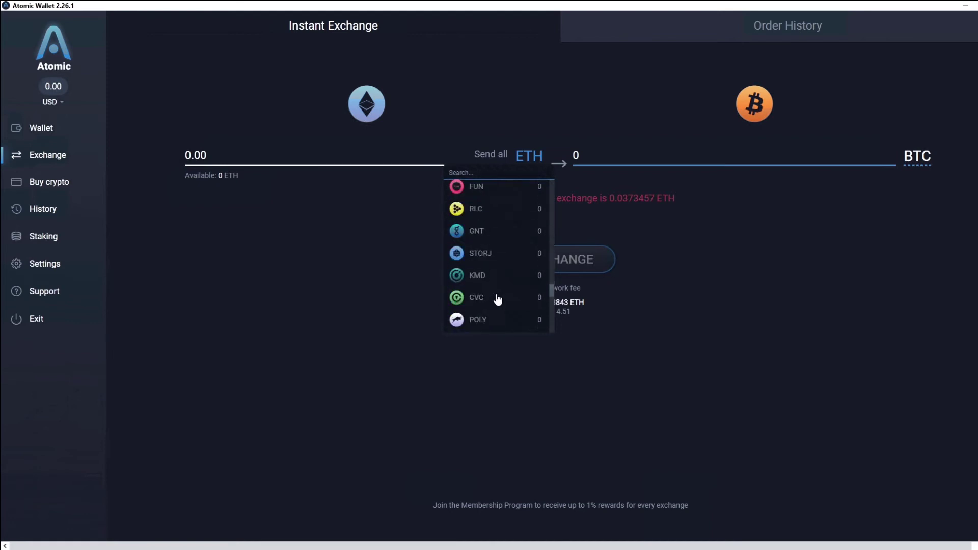
click(699, 235)
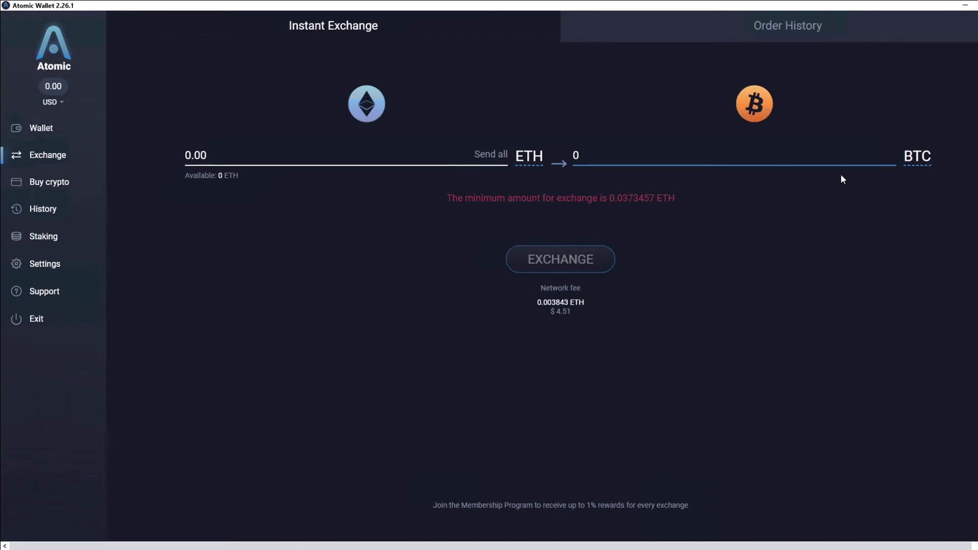
click(916, 162)
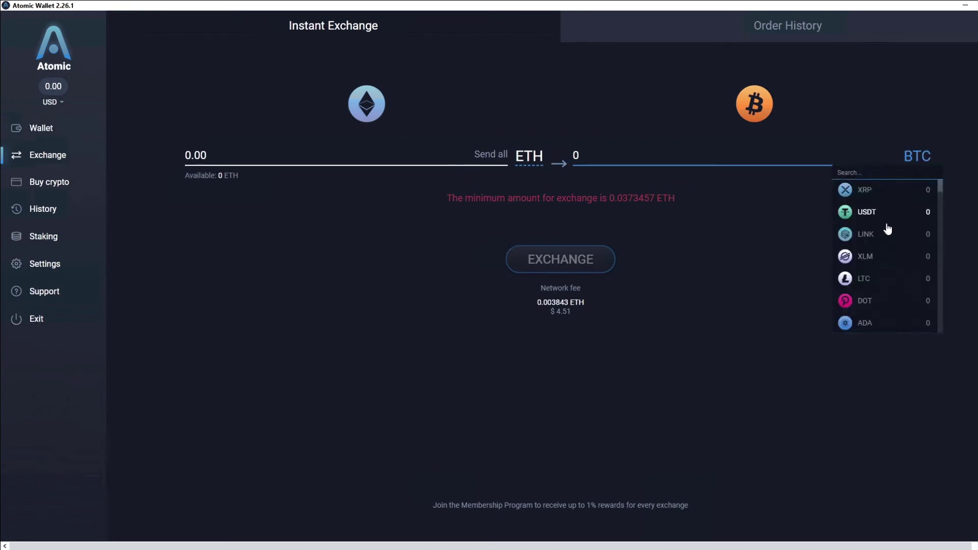
scroll(882, 258, down, 5)
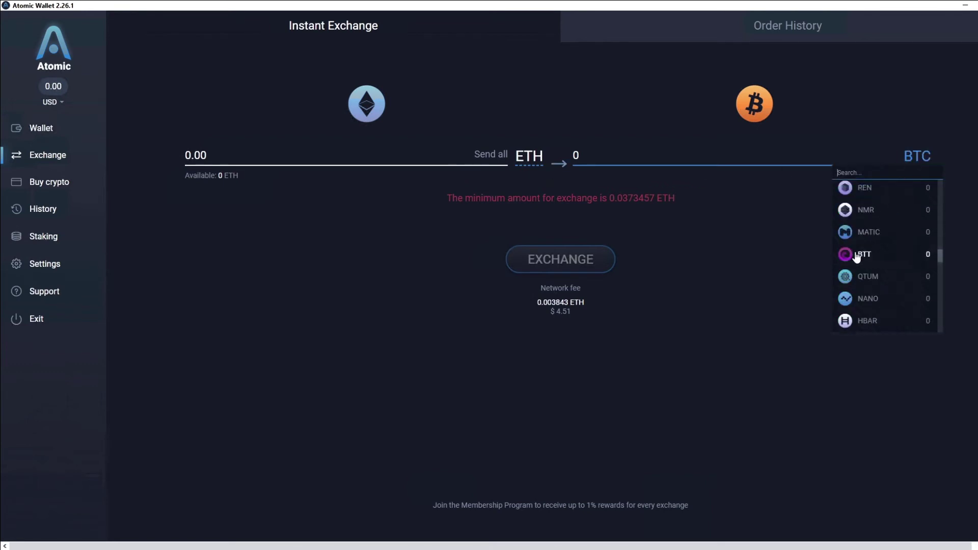
click(736, 236)
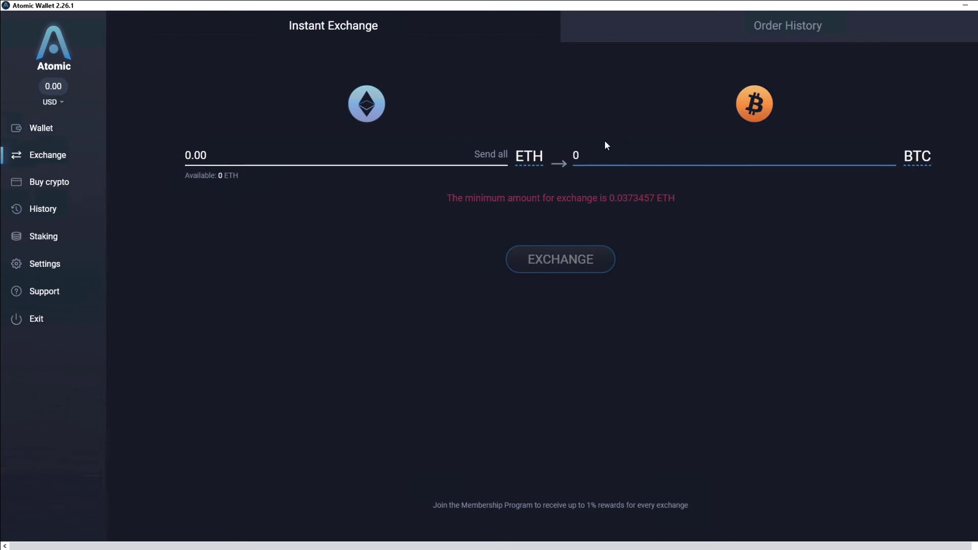
click(490, 156)
- On the Buy crypto page, browse the coins to buy, keeping BTC selected
click(54, 184)
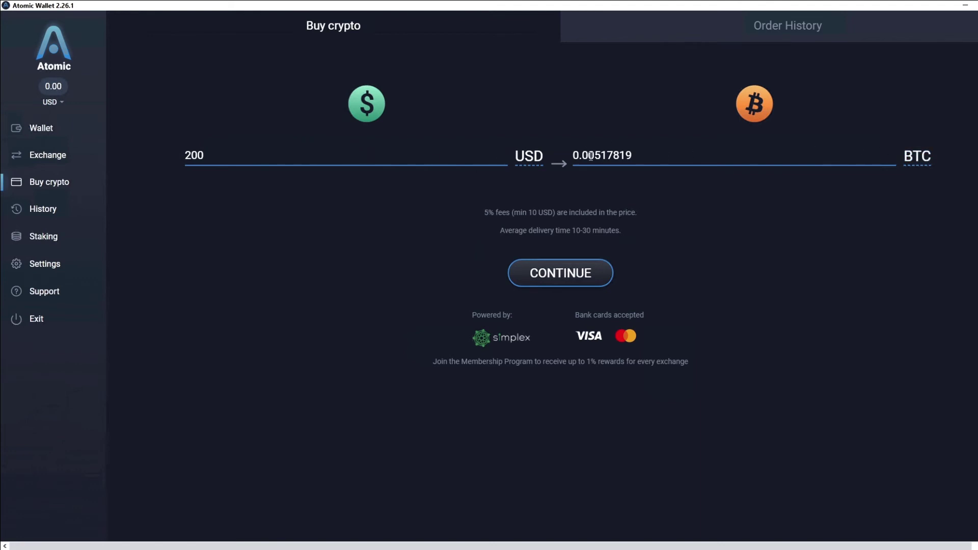
click(916, 155)
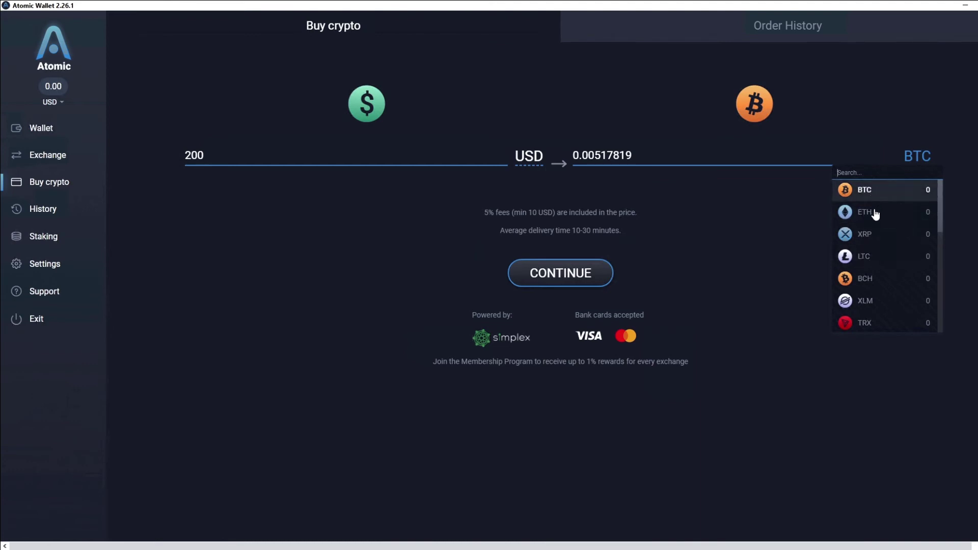
scroll(873, 260, down, 8)
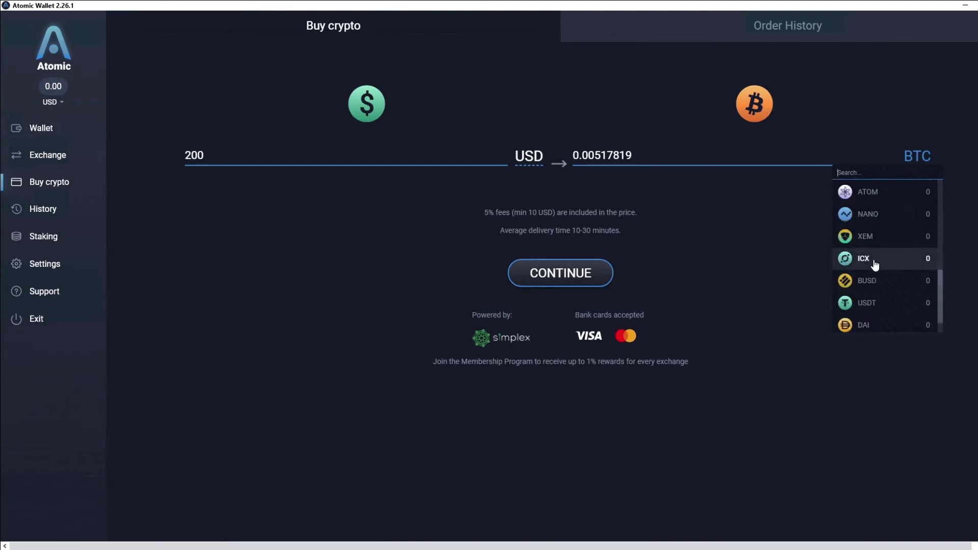
click(850, 344)
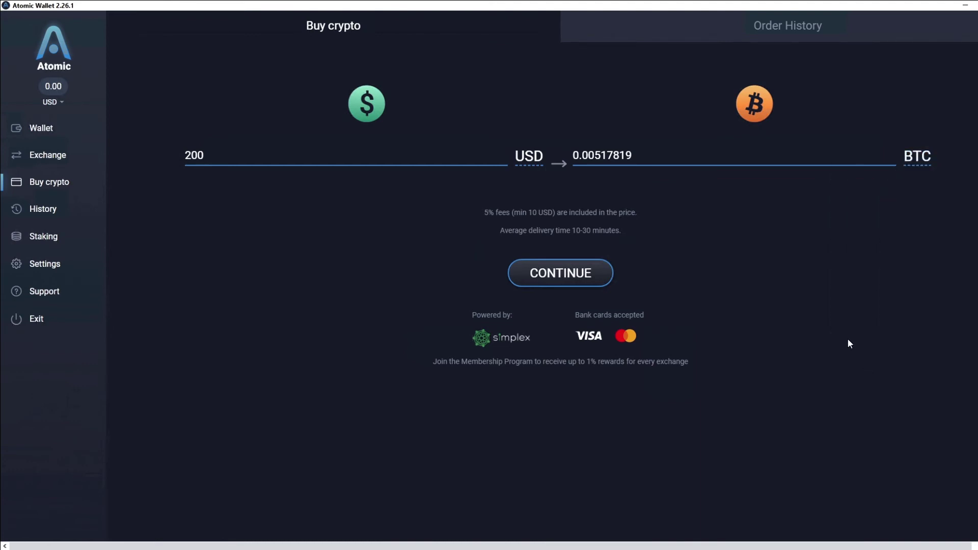
- Browse the pay-with currencies keeping USD, and highlight the average delivery time line
click(522, 159)
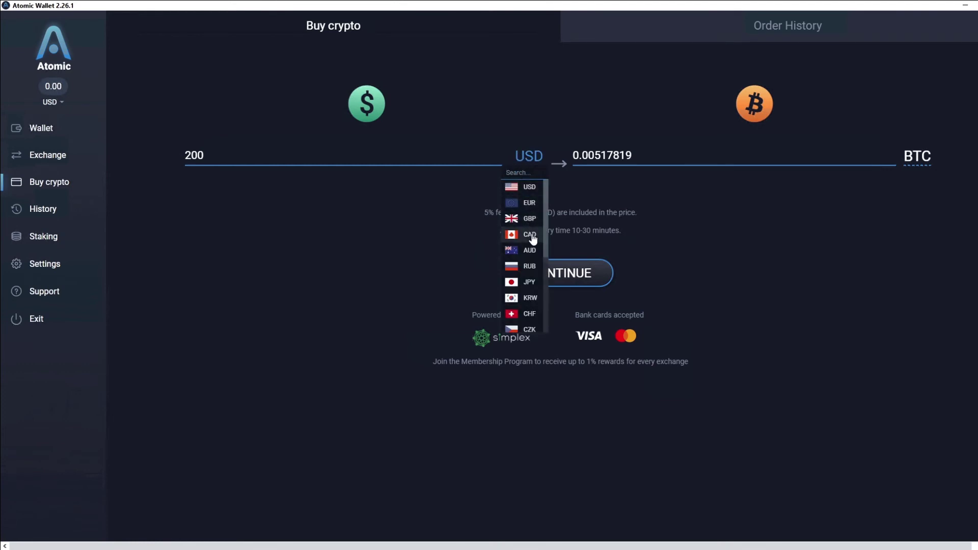
scroll(533, 279, down, 3)
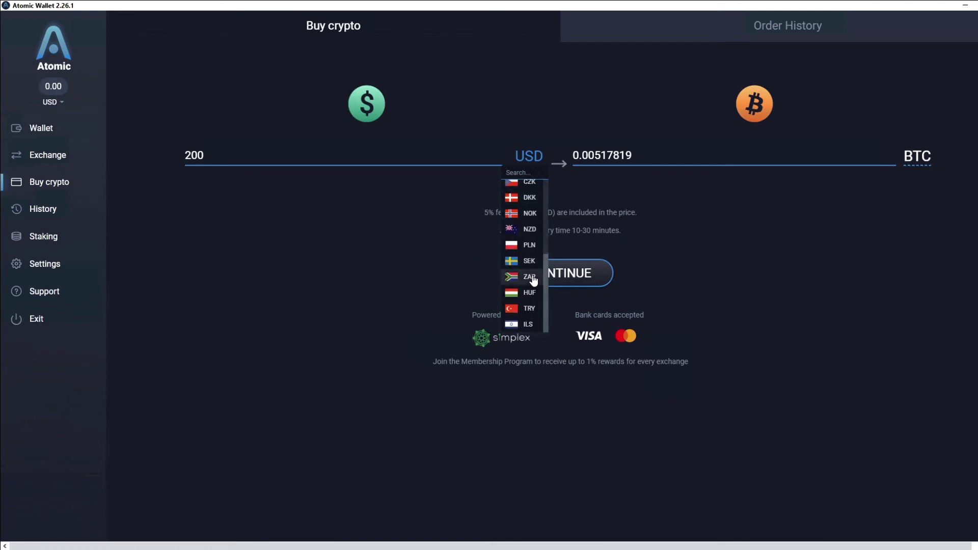
scroll(533, 279, up, 3)
click(401, 206)
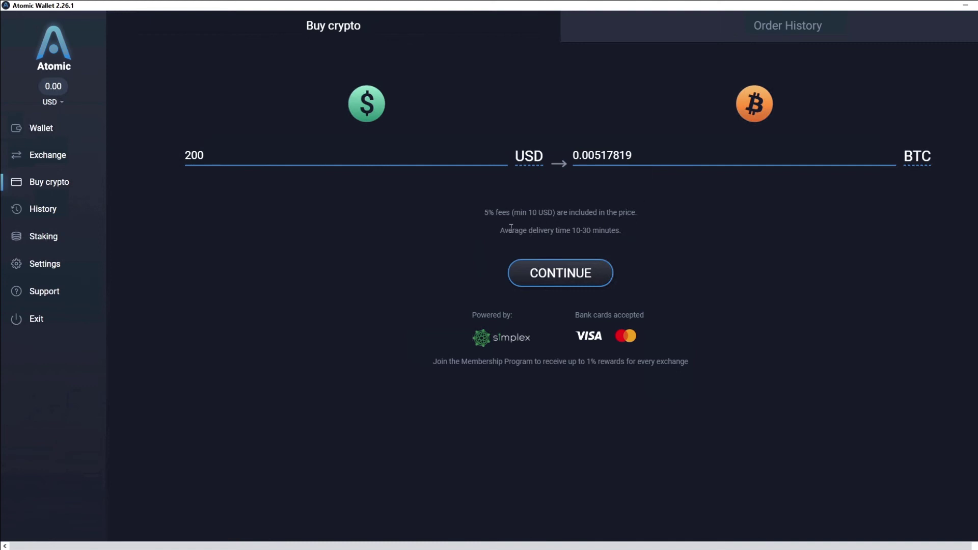
drag(499, 231, 618, 229)
click(577, 220)
- Visit the empty History page, the Staking list, then the Settings Membership tab
click(47, 210)
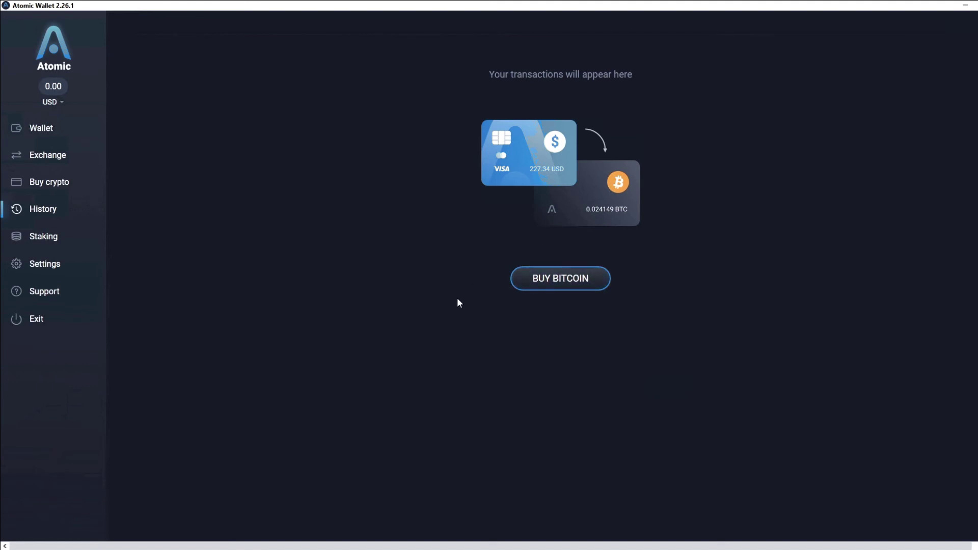
click(51, 242)
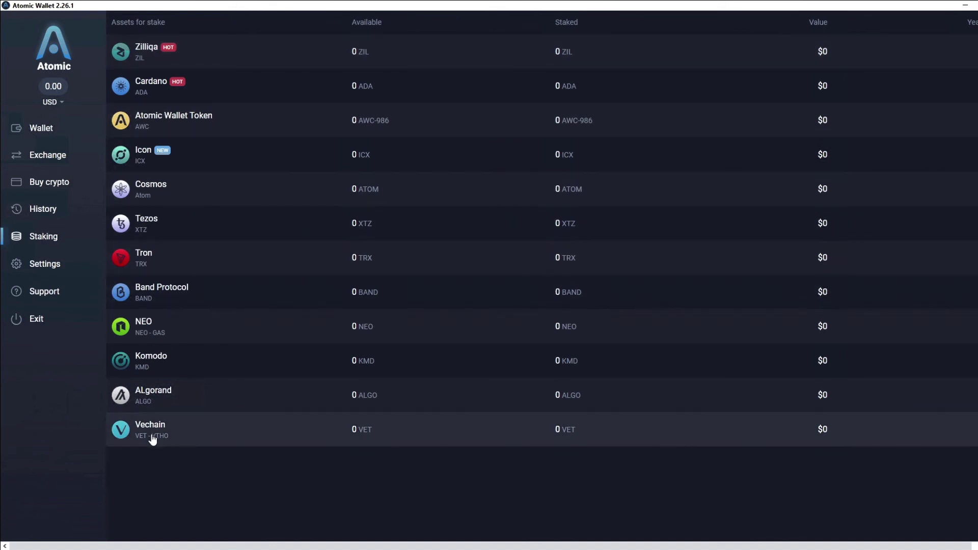
click(51, 268)
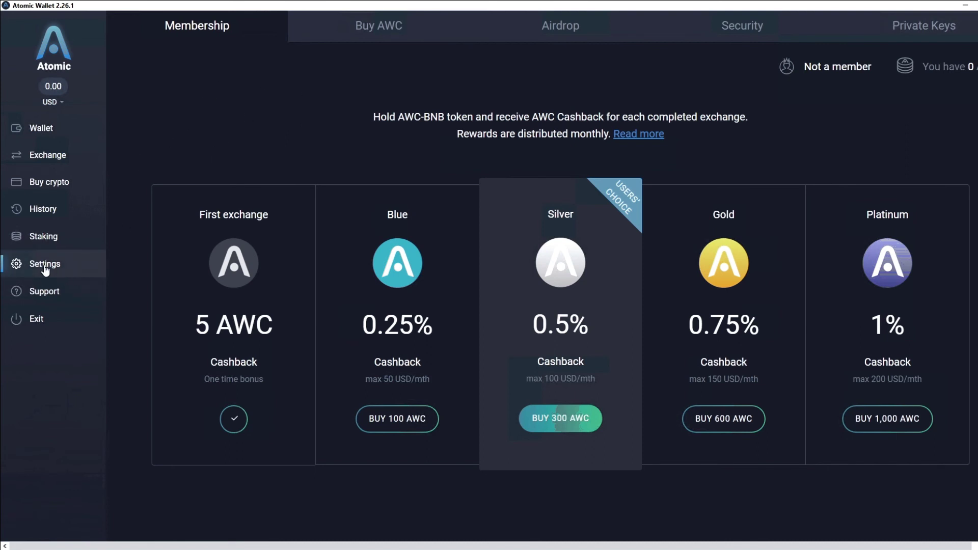
- Unlock the Private Keys list with the wallet password, browse the revealed keys, then return to Wallet
click(907, 27)
click(488, 136)
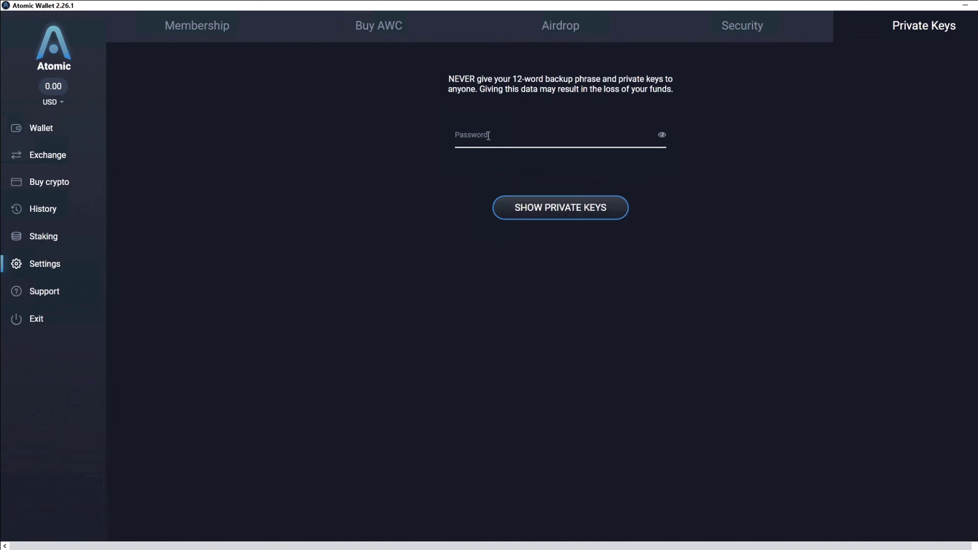
text(12345678)
click(542, 214)
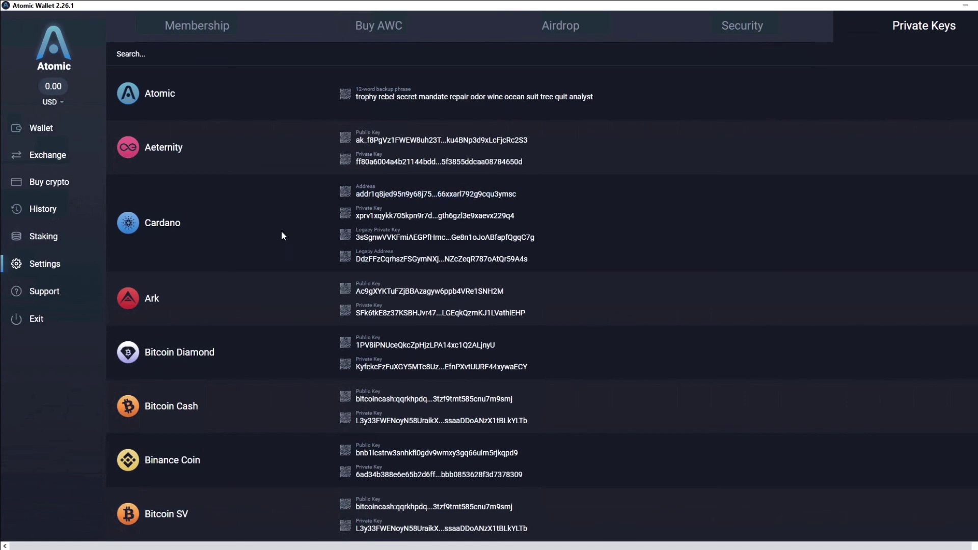
scroll(235, 197, down, 10)
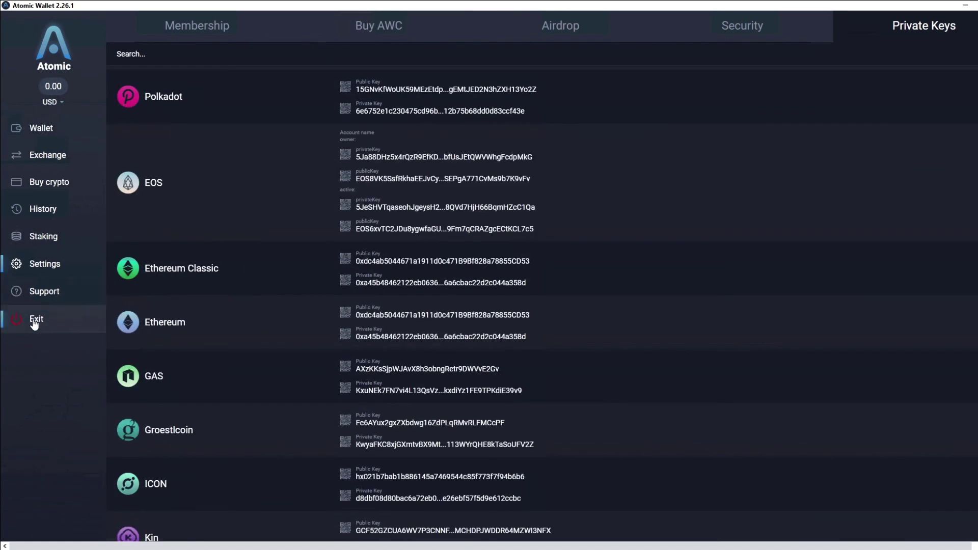
click(48, 137)
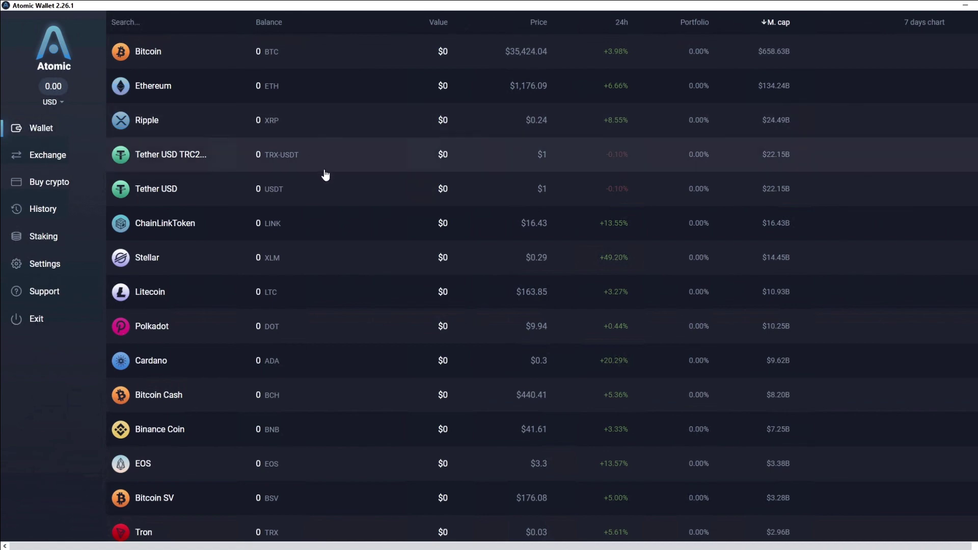
scroll(327, 179, down, 3)
scroll(328, 181, up, 3)
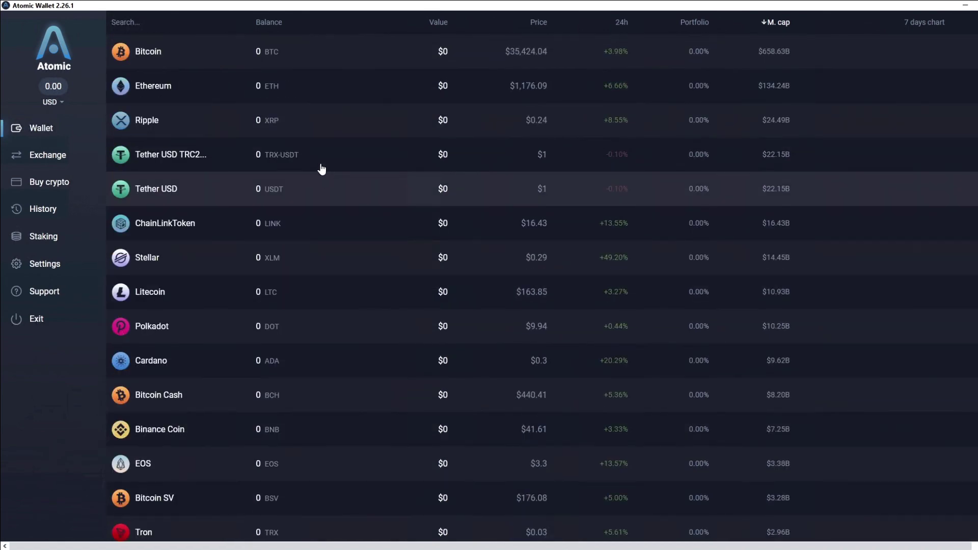